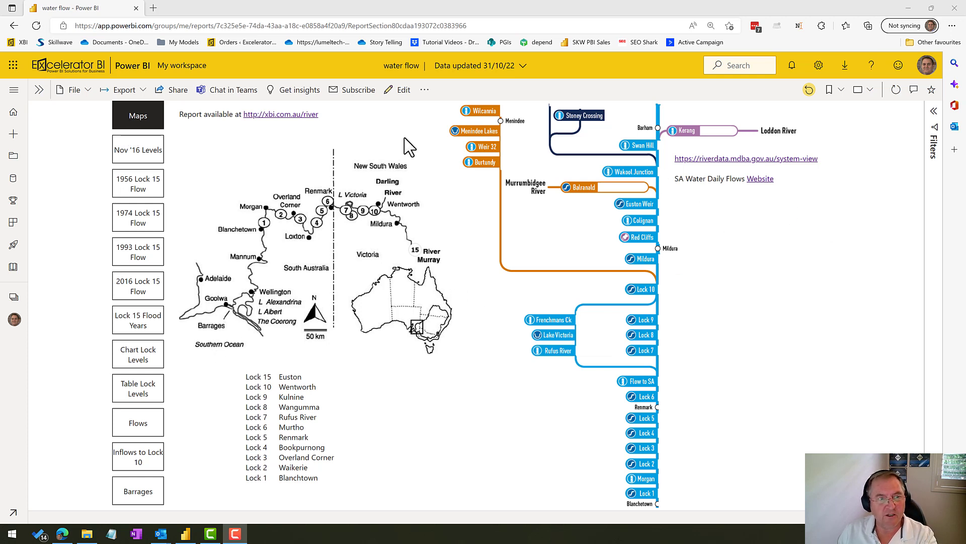
# Annotate the report with a red outline and arrows at the navigation entries, then clear them
pyautogui.moveTo(111, 101)
pyautogui.mouseDown()
pyautogui.moveTo(615, 397)
pyautogui.moveTo(850, 503)
pyautogui.mouseUp()
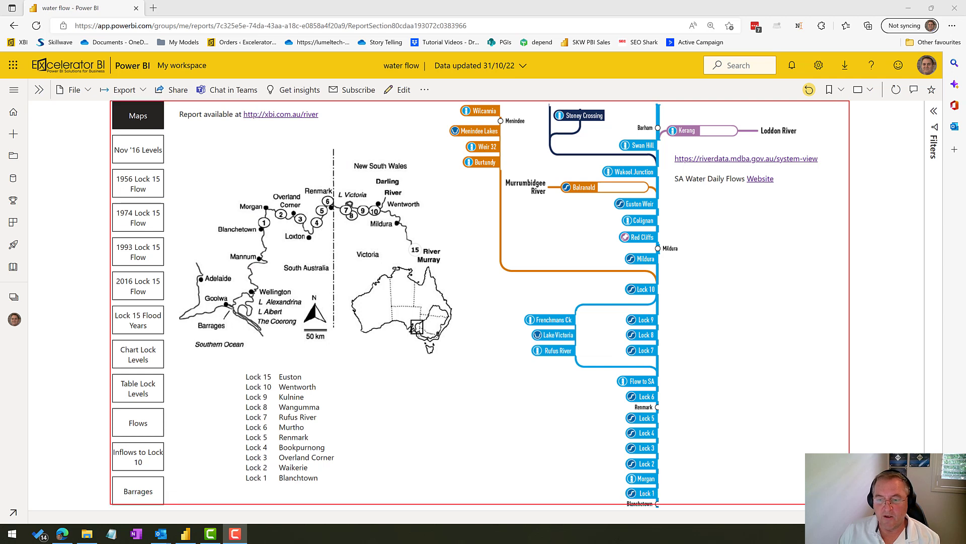
pyautogui.moveTo(437, 508); pyautogui.dragTo(520, 519)
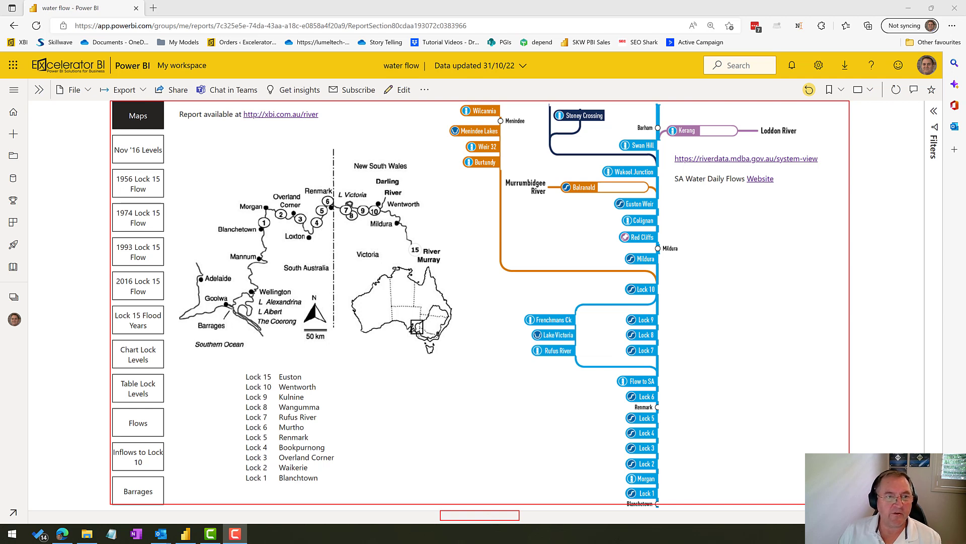
pyautogui.moveTo(105, 122)
pyautogui.mouseDown()
pyautogui.moveTo(93, 132)
pyautogui.moveTo(93, 166)
pyautogui.mouseUp()
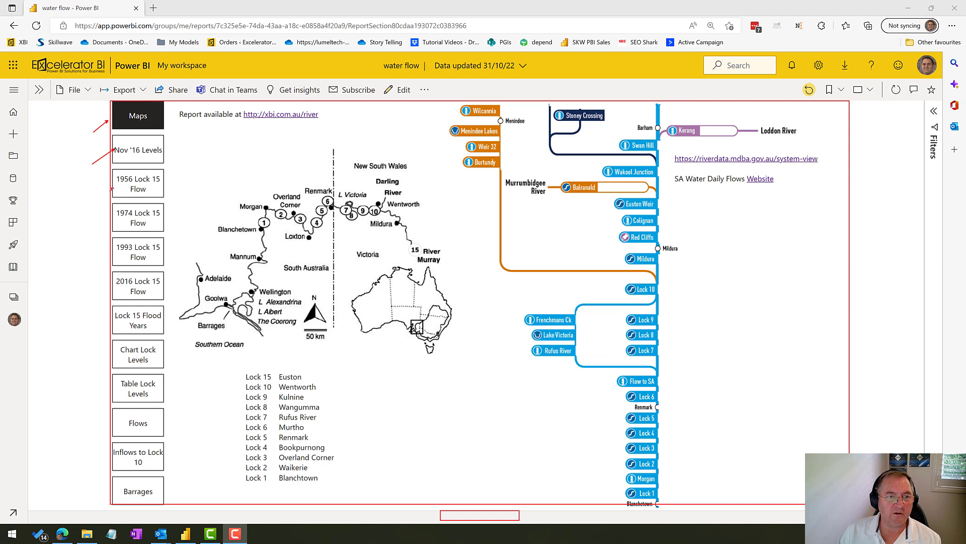
pyautogui.moveTo(112, 188); pyautogui.dragTo(99, 197)
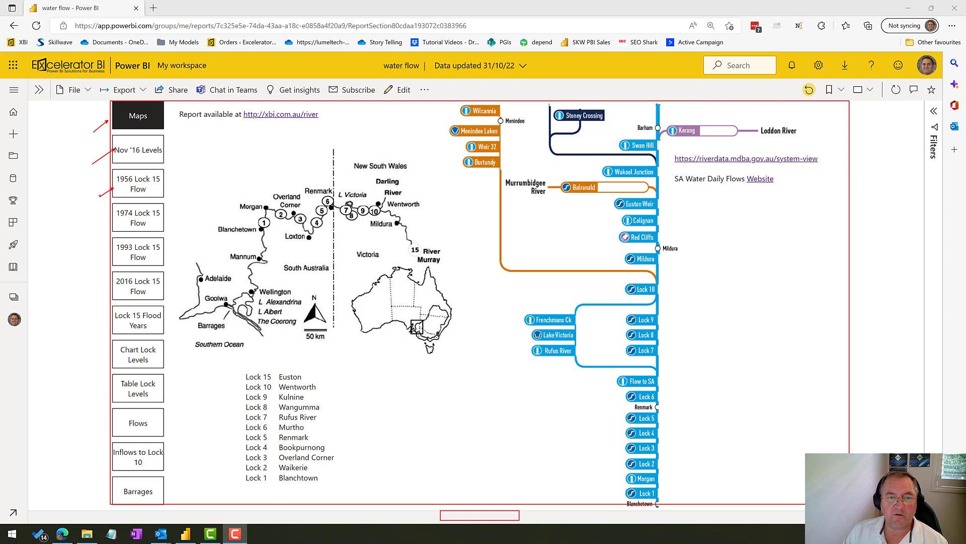
pyautogui.press('Escape')
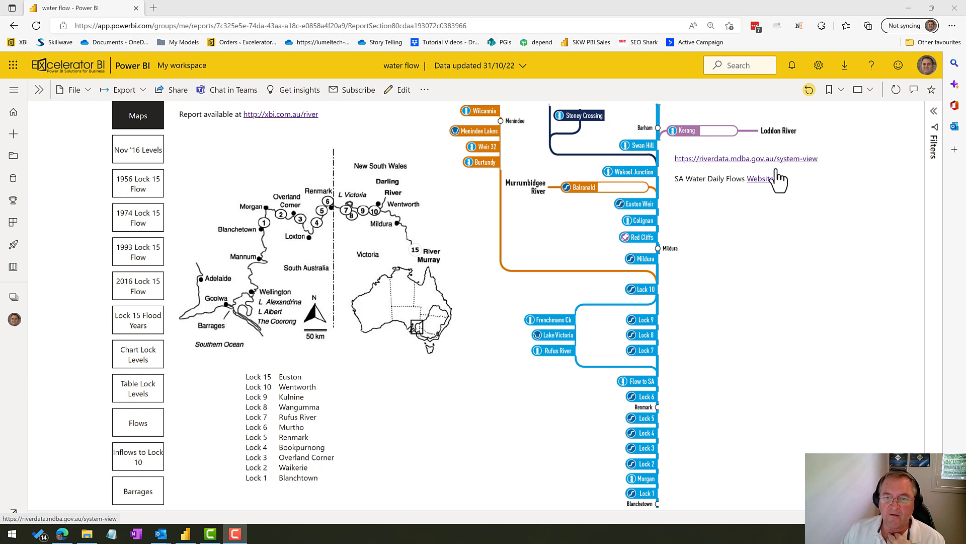
# Open the MDBA river system view and scroll the gauge diagram down to the Barrages
pyautogui.click(744, 159)
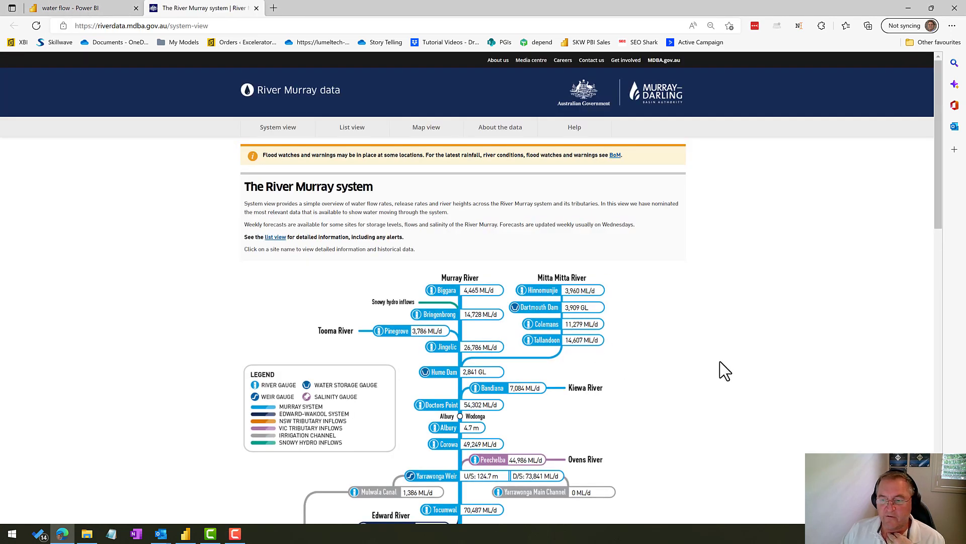
pyautogui.scroll(-5, 679, 405)
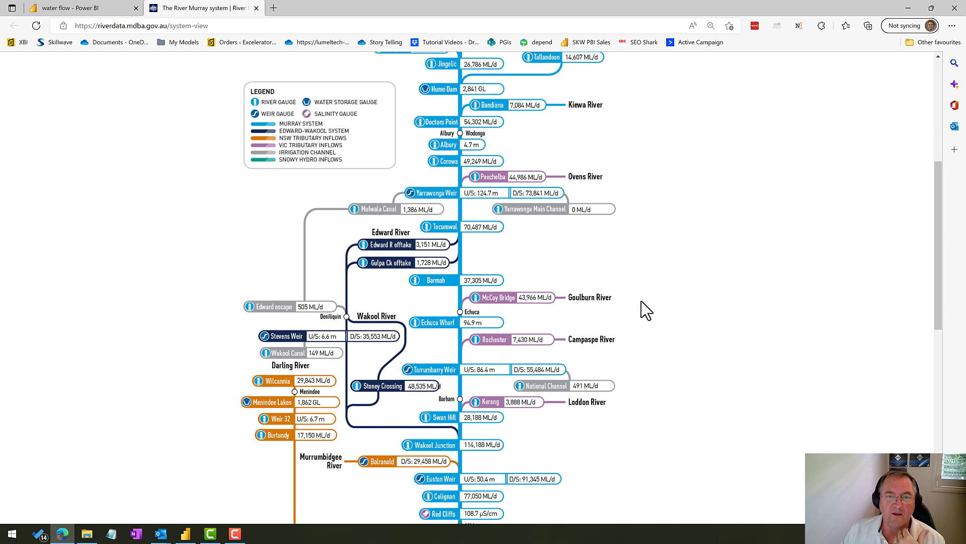
pyautogui.scroll(-2, 627, 332)
pyautogui.scroll(-2, 632, 355)
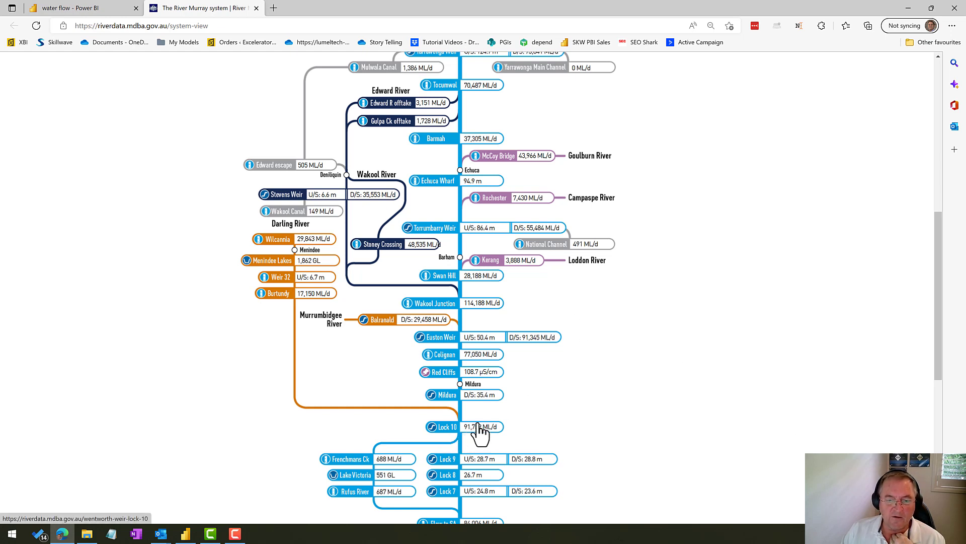
pyautogui.scroll(-1, 462, 403)
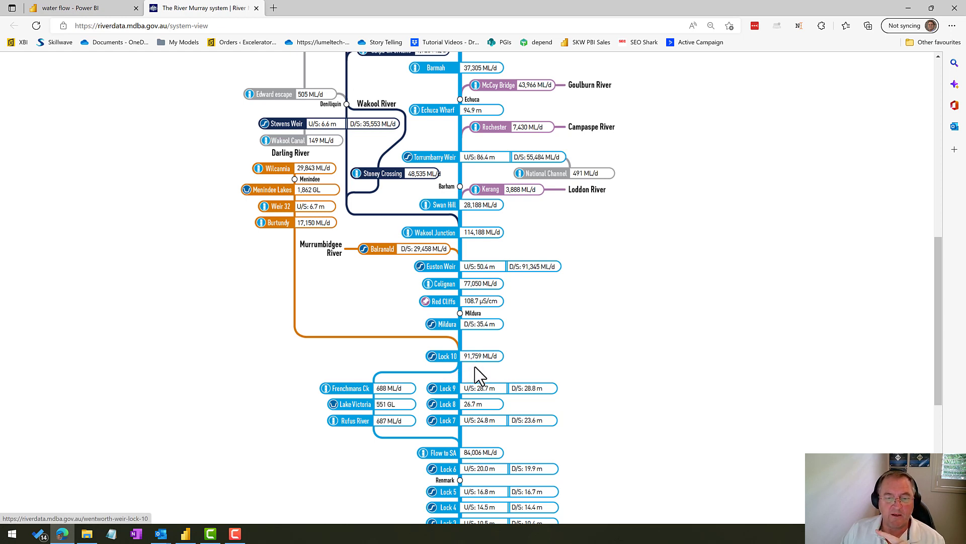
pyautogui.scroll(-1, 475, 371)
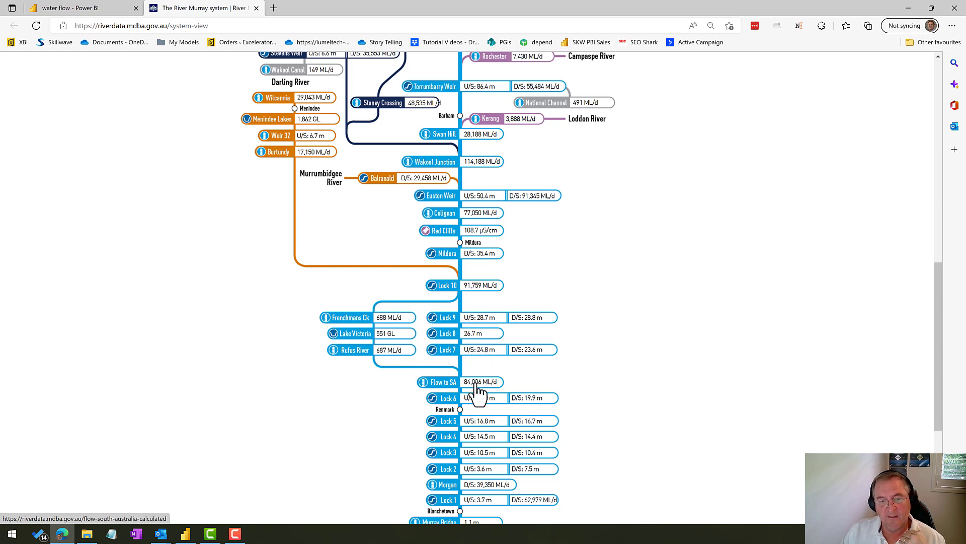
pyautogui.scroll(-2, 513, 377)
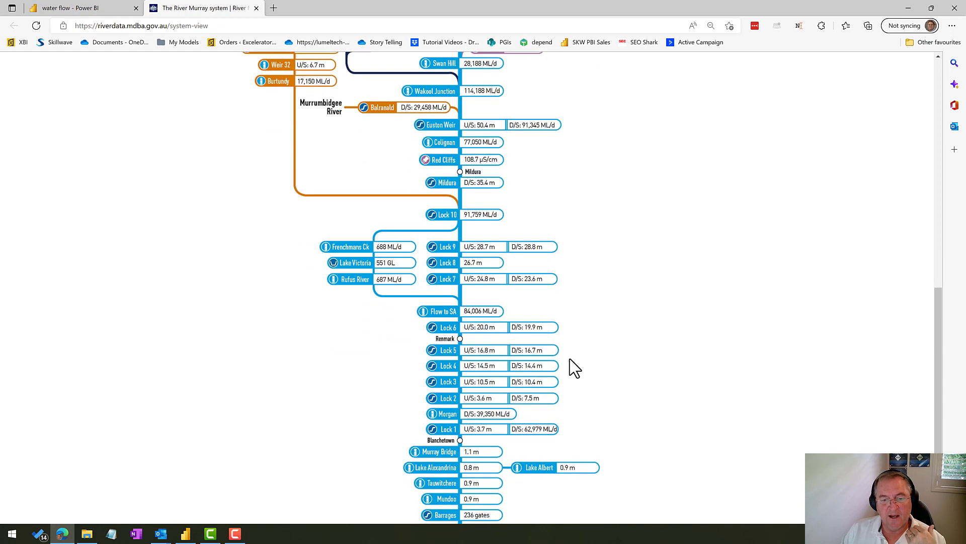
pyautogui.scroll(-1, 574, 366)
pyautogui.scroll(-1, 574, 366)
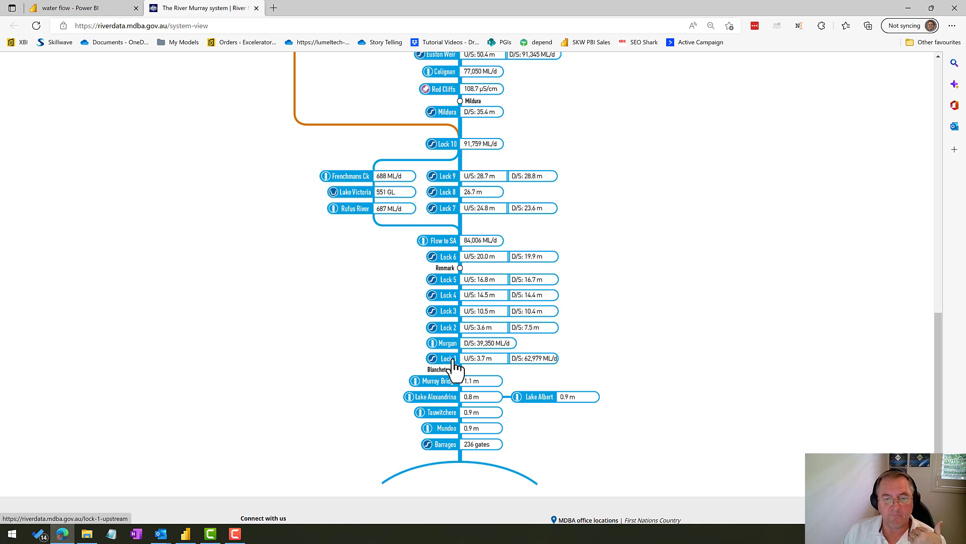
# Open the SA Water daily flows report from the Power BI link and scroll through its table
pyautogui.click(81, 8)
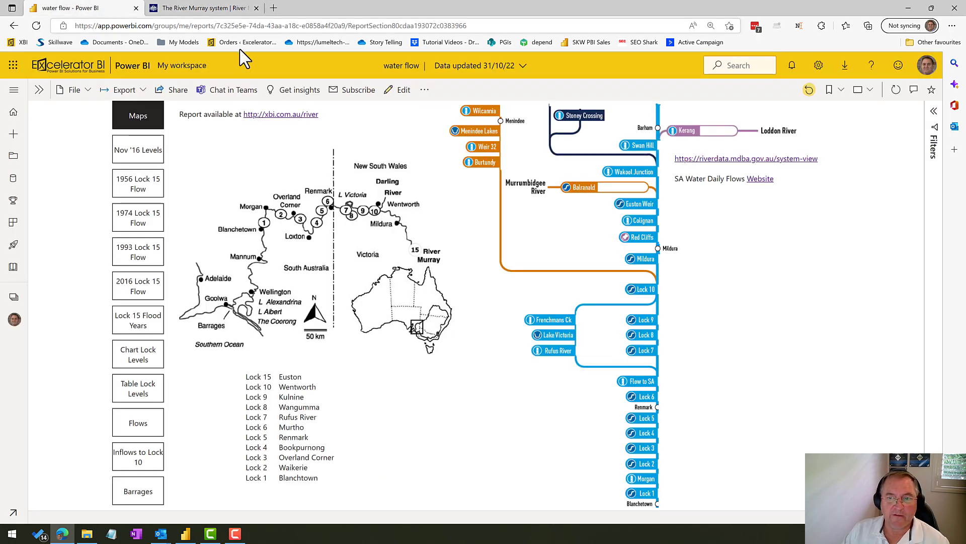
pyautogui.click(761, 180)
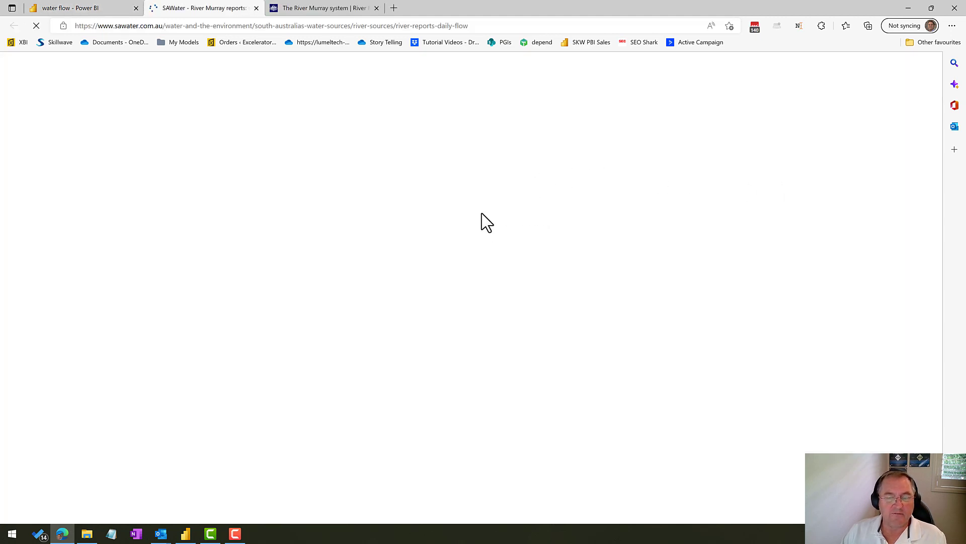
pyautogui.scroll(-5, 503, 345)
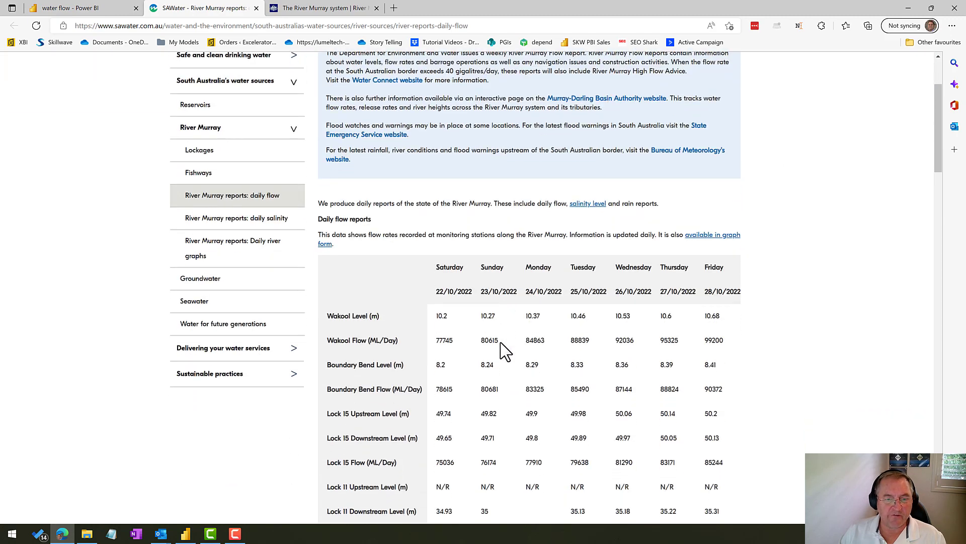
pyautogui.scroll(-4, 444, 363)
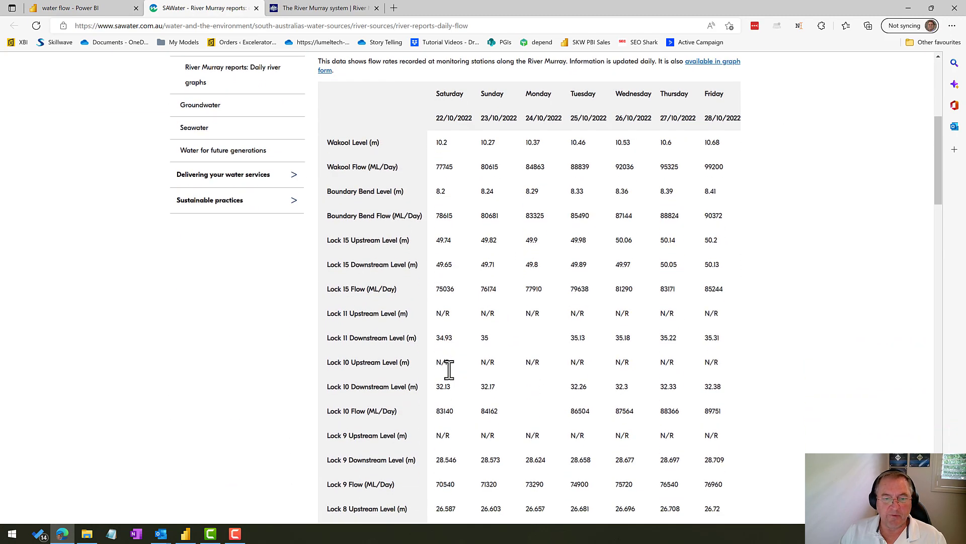
pyautogui.scroll(6, 451, 375)
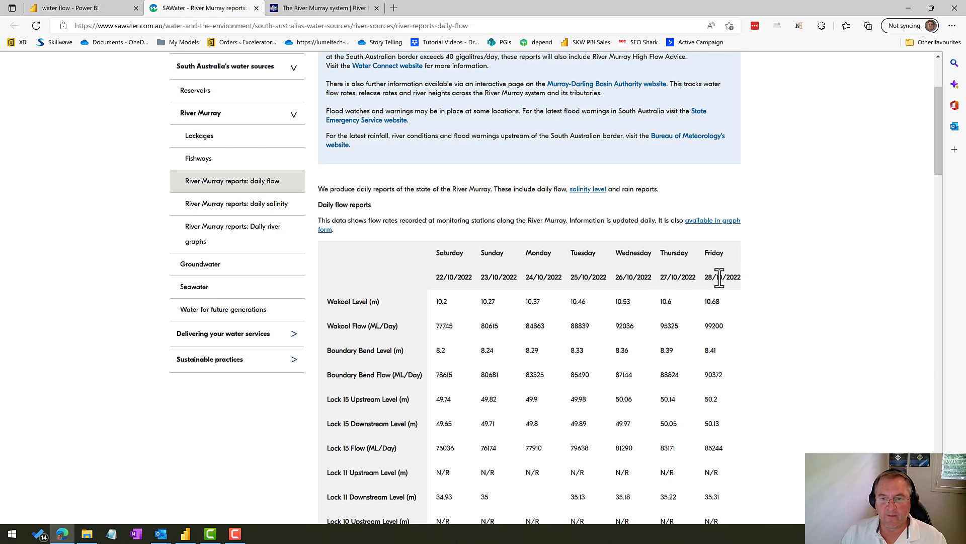
pyautogui.scroll(-8, 604, 327)
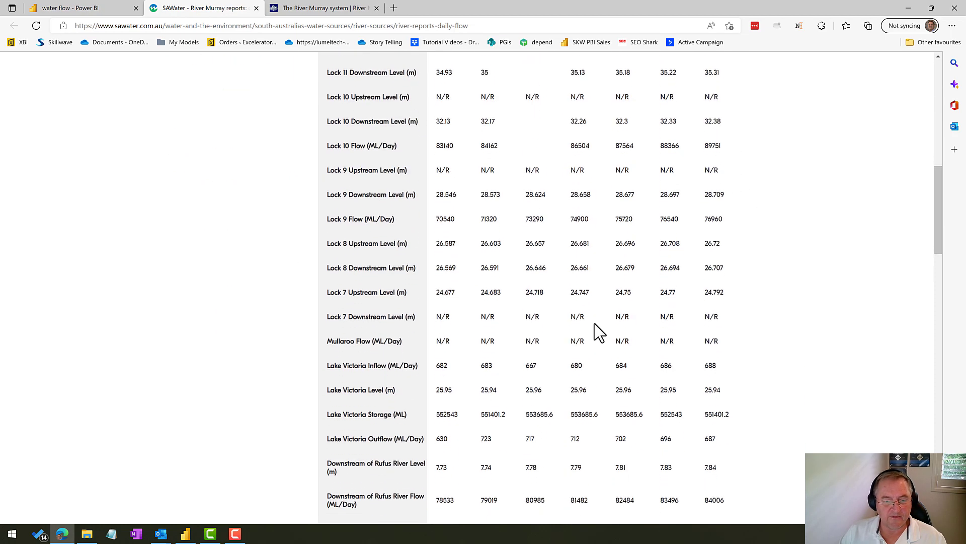
pyautogui.scroll(-11, 599, 332)
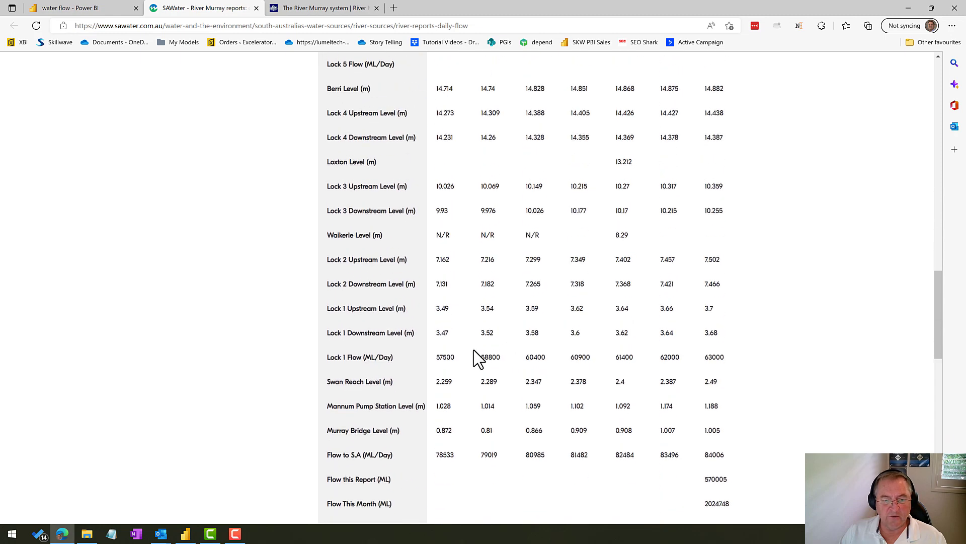
pyautogui.scroll(-3, 478, 359)
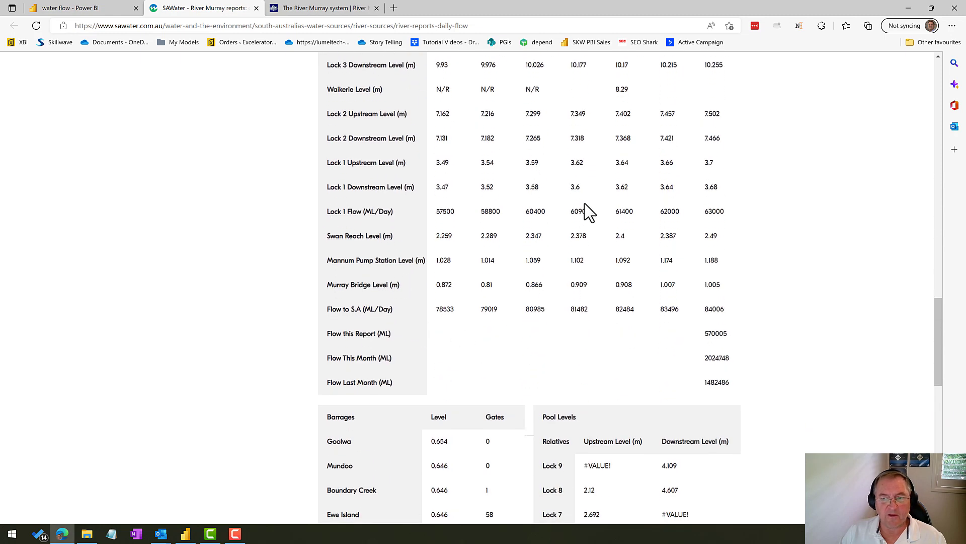
# Highlight the Lock 1 Flow row and the latest Swan Reach level 2.49, then return to Power BI
pyautogui.moveTo(329, 211); pyautogui.dragTo(400, 212)
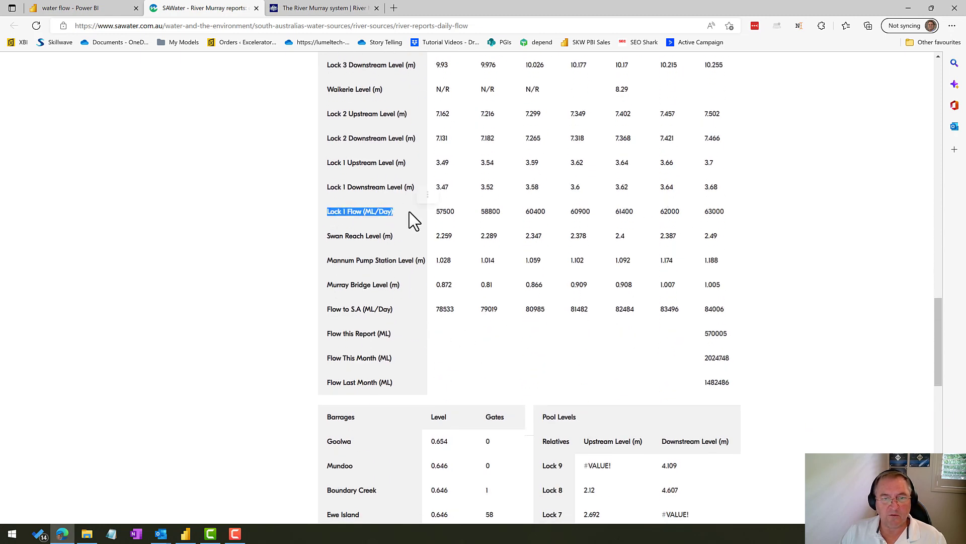
pyautogui.click(708, 211)
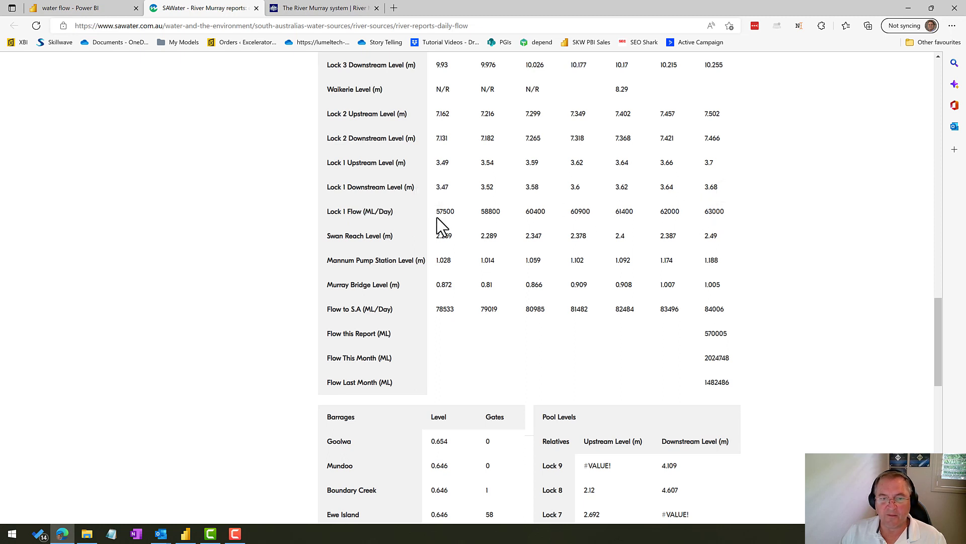
pyautogui.moveTo(436, 211); pyautogui.dragTo(443, 212)
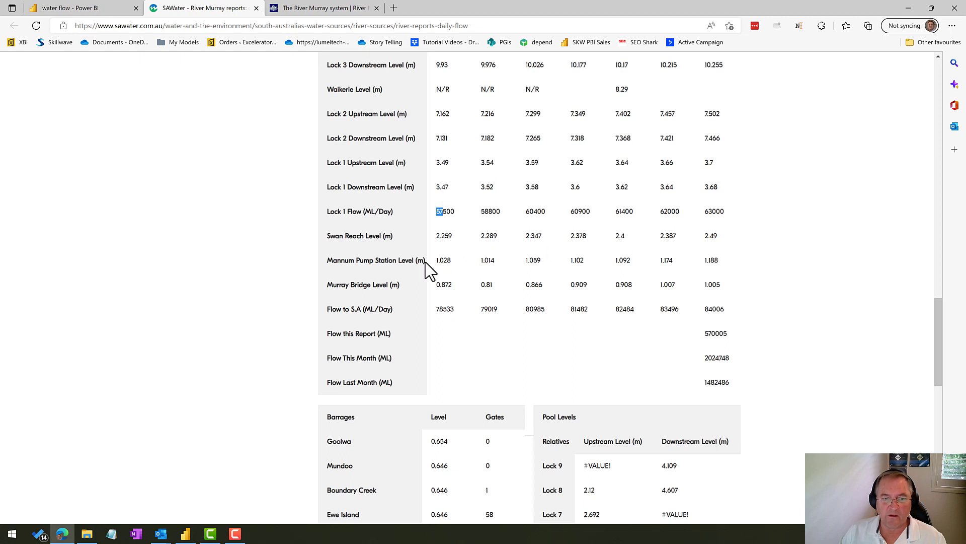
pyautogui.moveTo(721, 236); pyautogui.dragTo(695, 235)
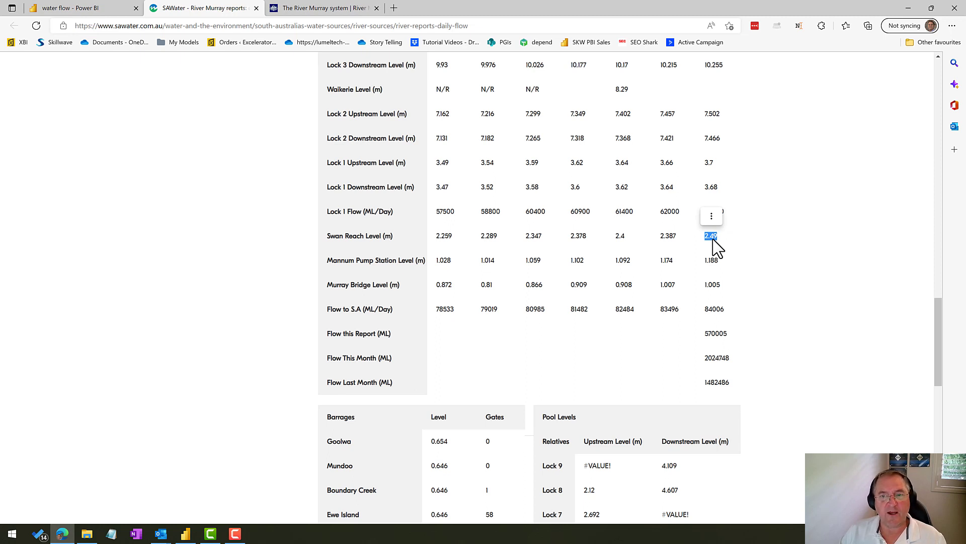
pyautogui.scroll(4, 430, 146)
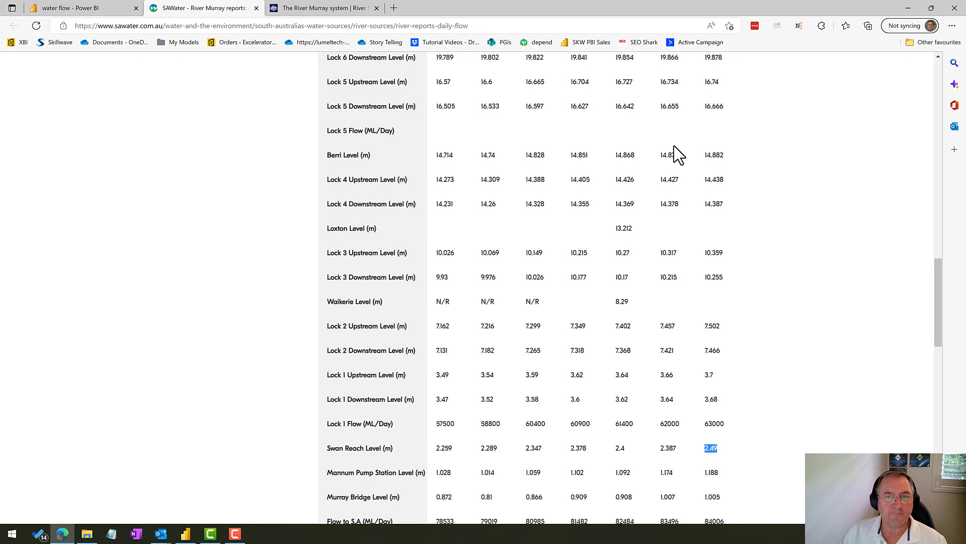
pyautogui.hotkey('ctrl', 'shift', 'Tab')
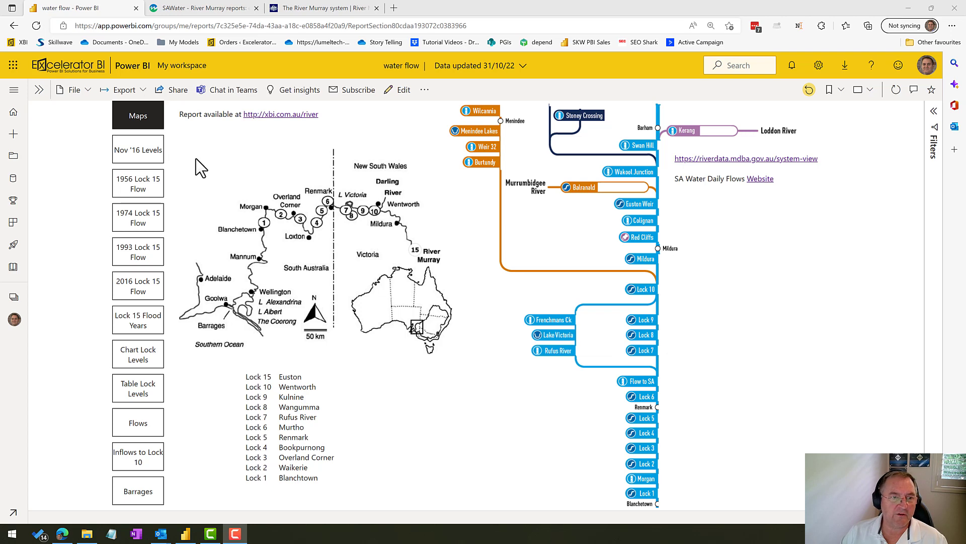
# Show the Nov '16 Levels page with peak heights and dates for Locks 15, 10, 9, 5 and 1
pyautogui.click(136, 154)
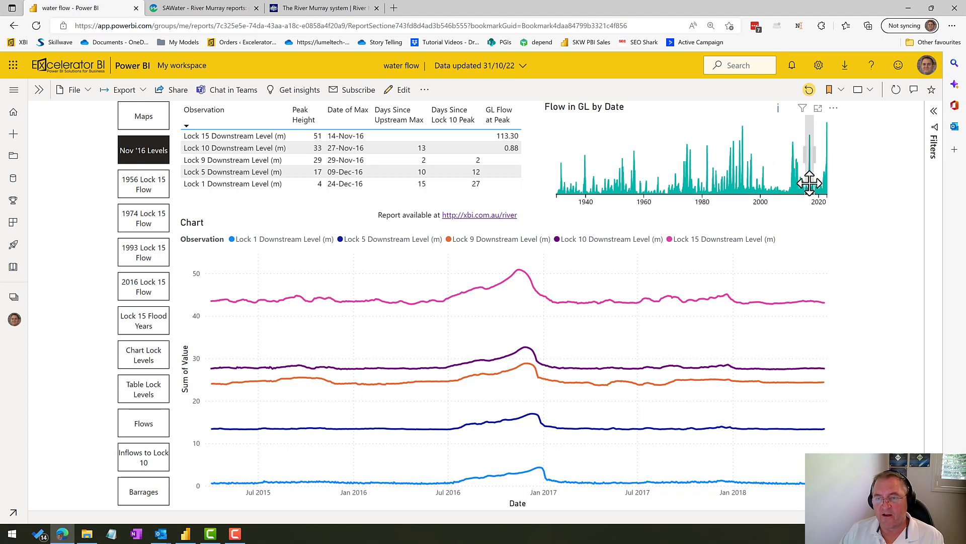
# Slide the Flow in GL by Date range back to the 1950s, then reapply the Nov '16 Levels view
pyautogui.moveTo(807, 177); pyautogui.dragTo(792, 173)
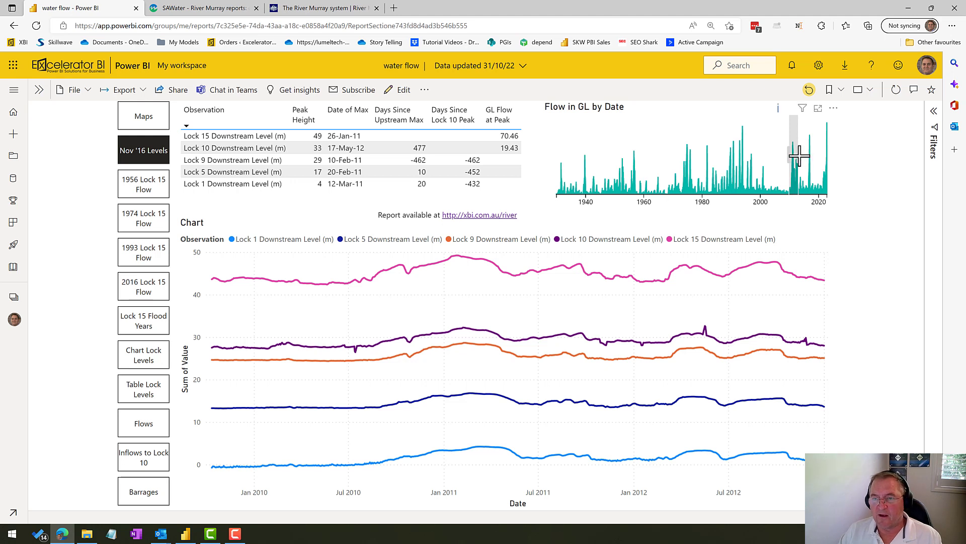
pyautogui.moveTo(797, 153); pyautogui.dragTo(805, 157)
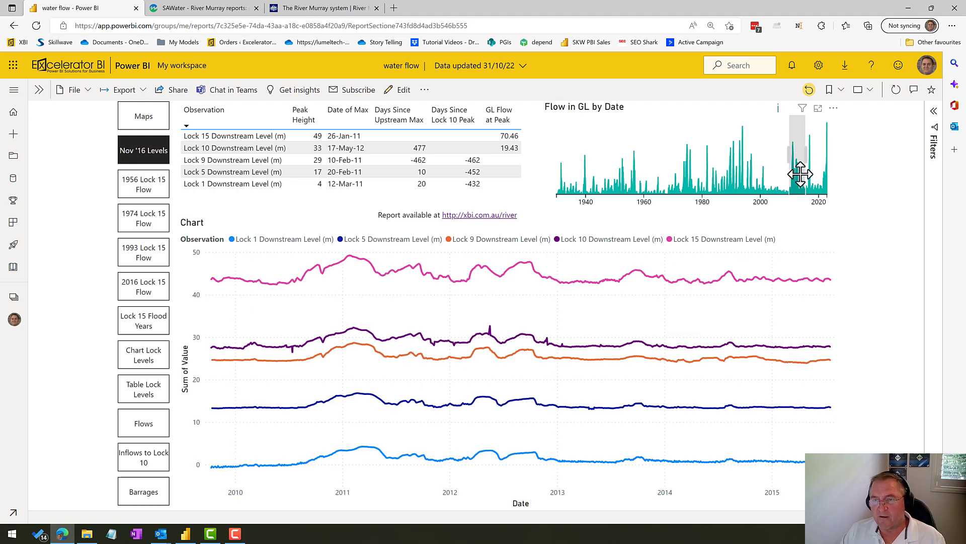
pyautogui.moveTo(795, 173); pyautogui.dragTo(744, 173)
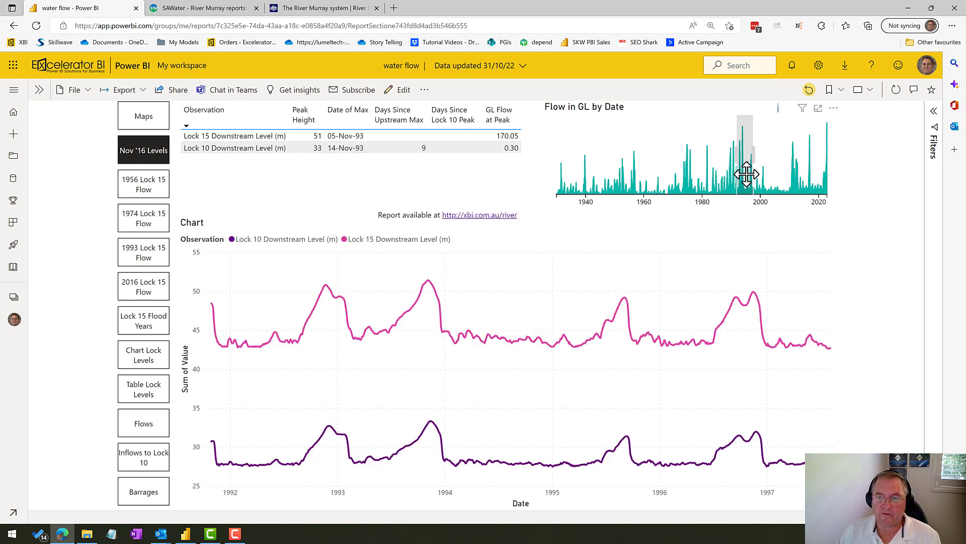
pyautogui.moveTo(744, 170); pyautogui.dragTo(728, 173)
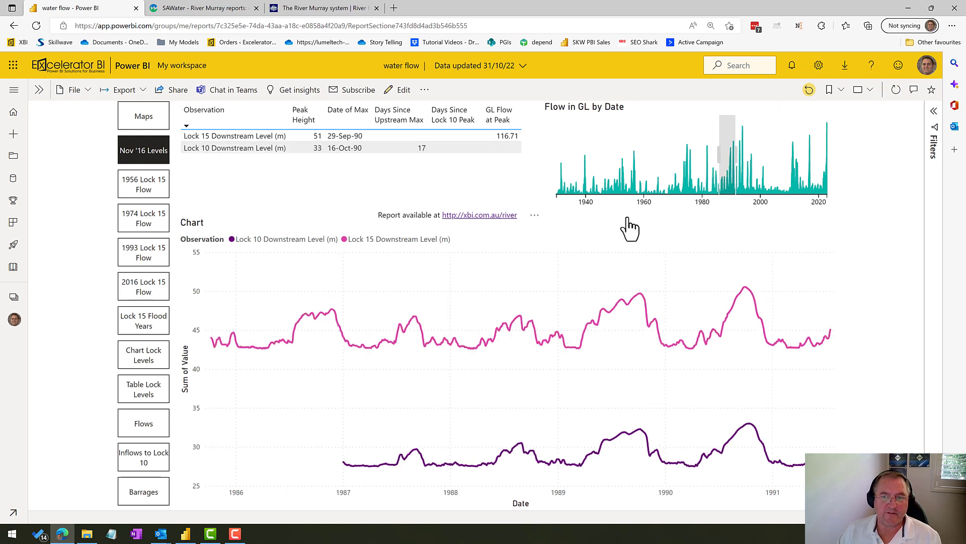
pyautogui.moveTo(715, 172); pyautogui.dragTo(638, 181)
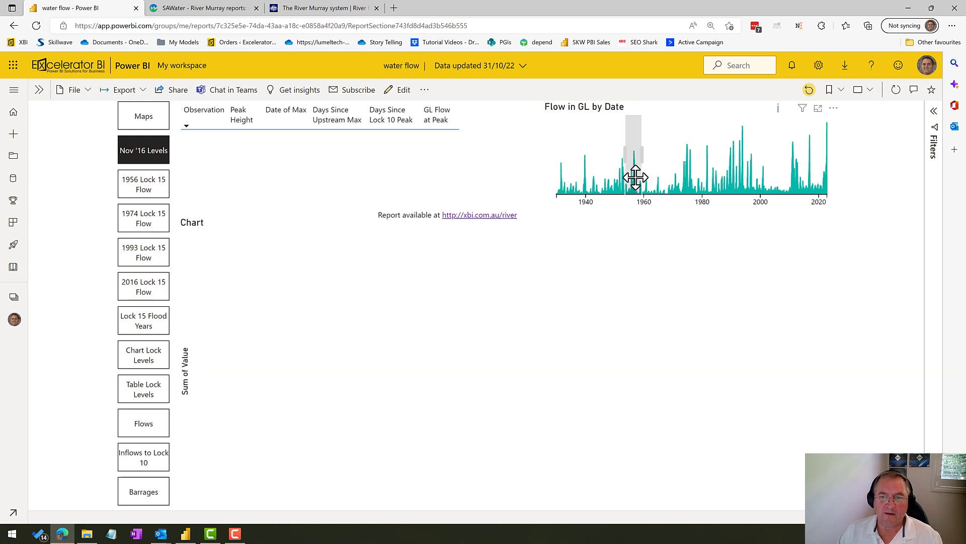
pyautogui.moveTo(636, 178); pyautogui.dragTo(650, 177)
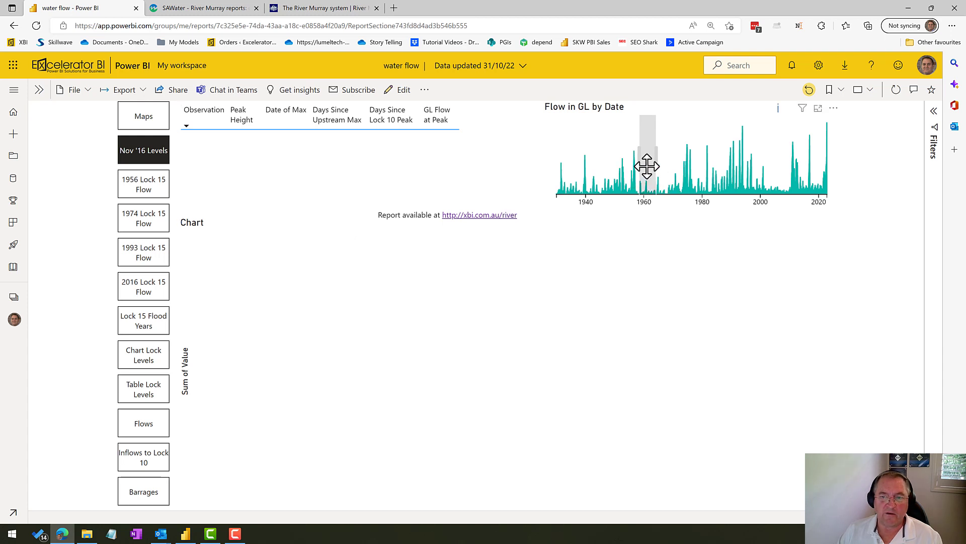
pyautogui.click(144, 158)
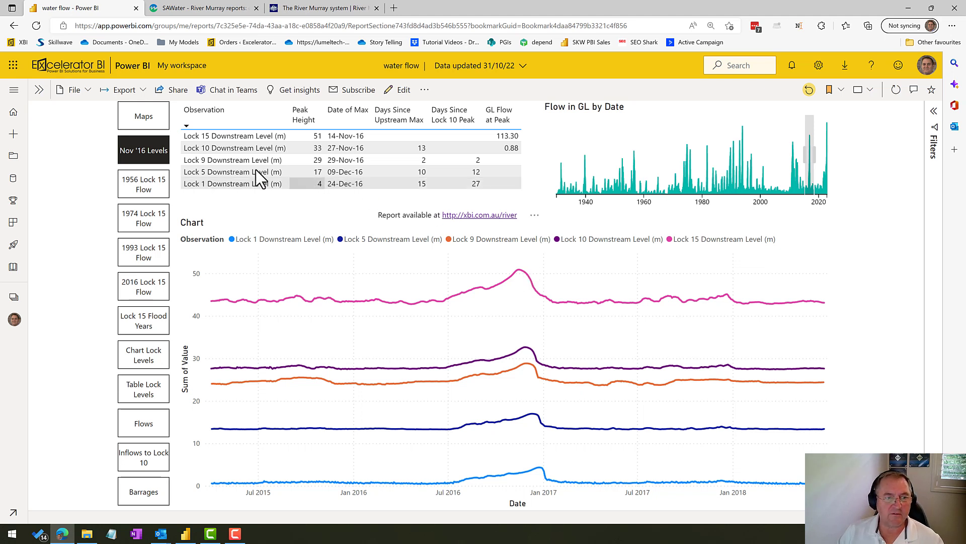
# Review the 1956 Lock 15 flow peak of 301.8 GL/day, toggle Lock 10 flow, then move to 1974
pyautogui.click(146, 194)
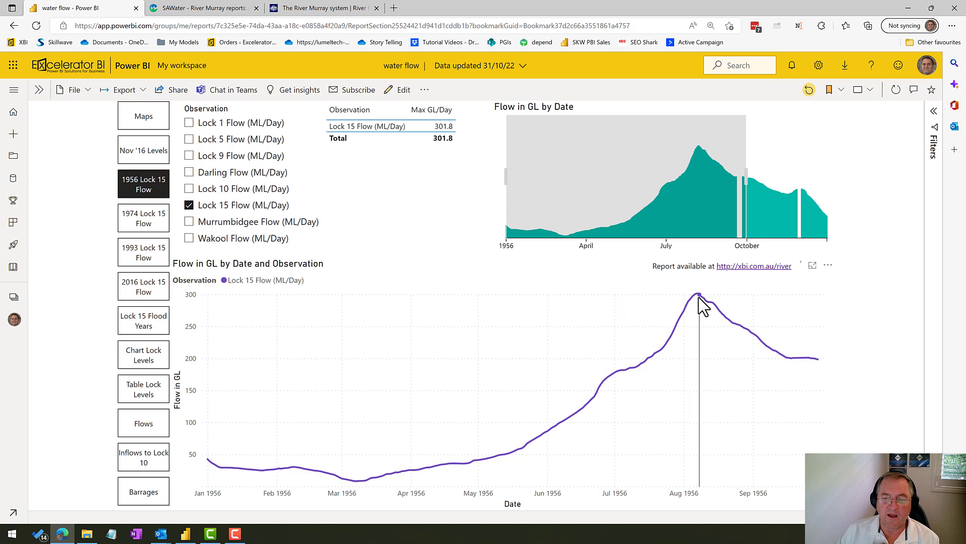
pyautogui.moveTo(695, 296)
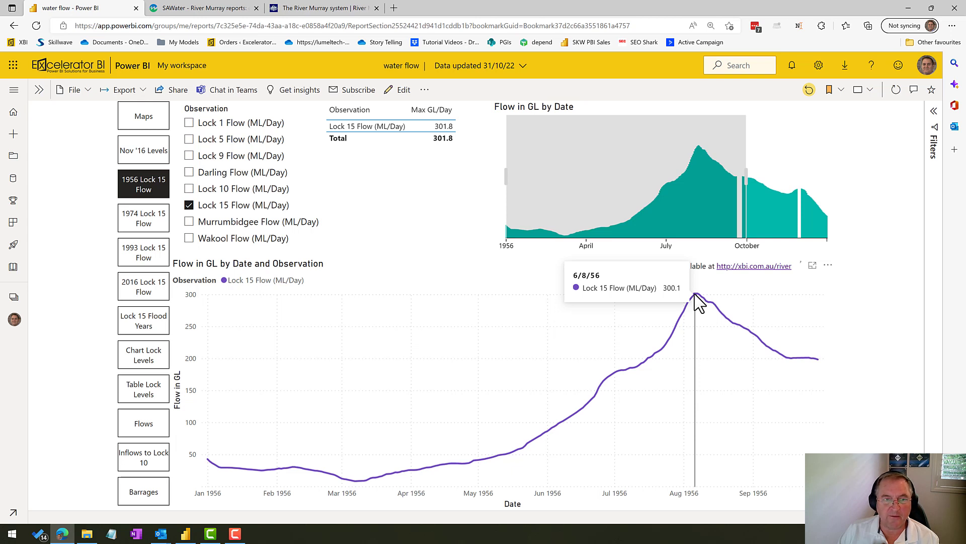
pyautogui.click(189, 189)
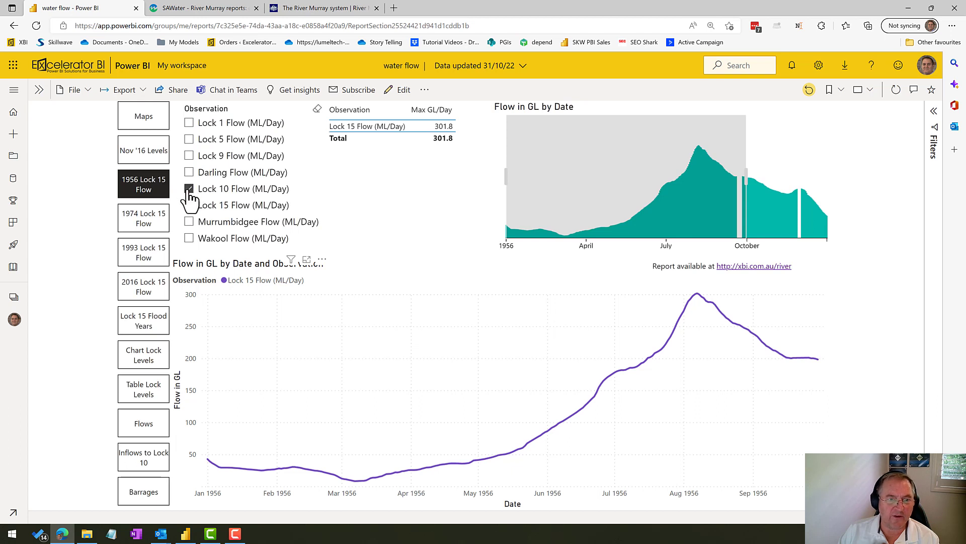
pyautogui.click(189, 190)
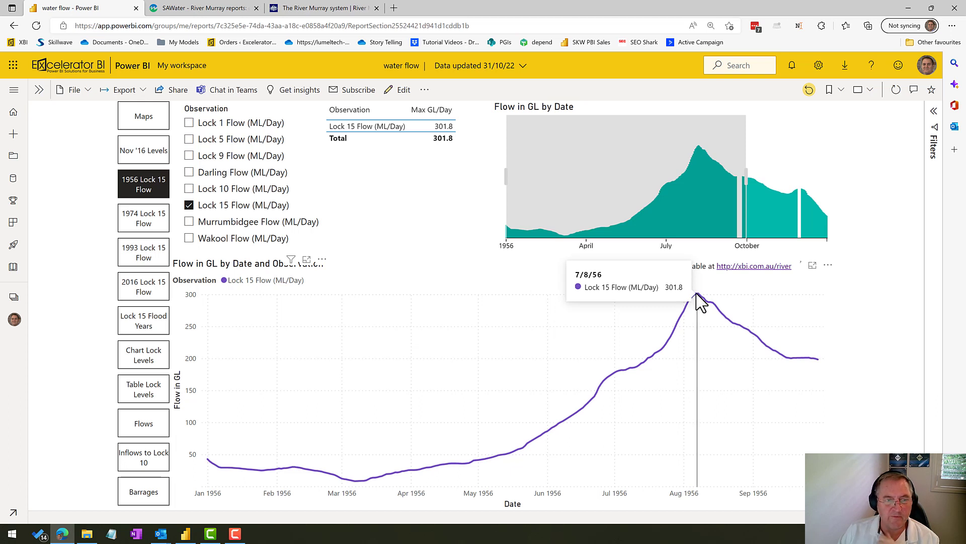
pyautogui.click(143, 231)
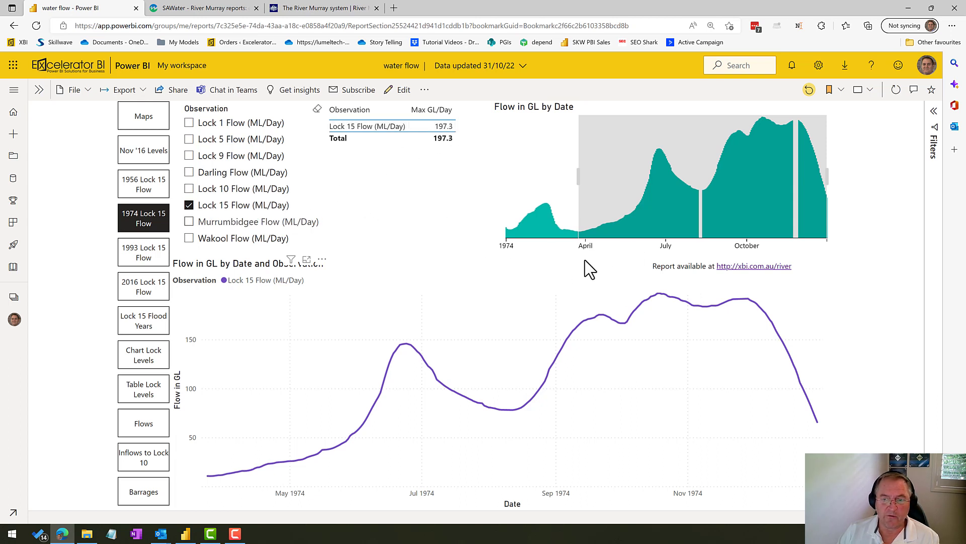
# Inspect the 1974 peak, then show the 1993 Lock 15 flow peaking at 170.1 GL/day
pyautogui.moveTo(662, 302)
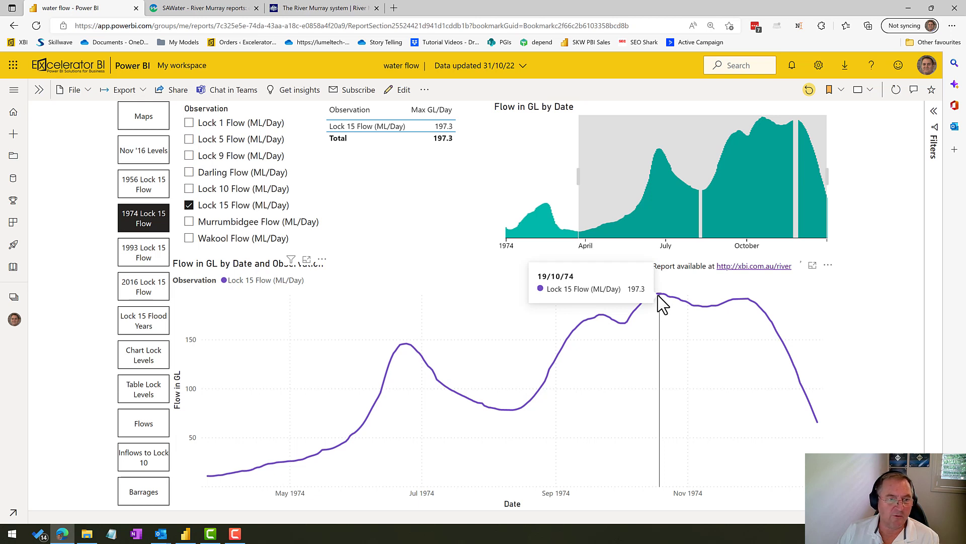
pyautogui.click(144, 256)
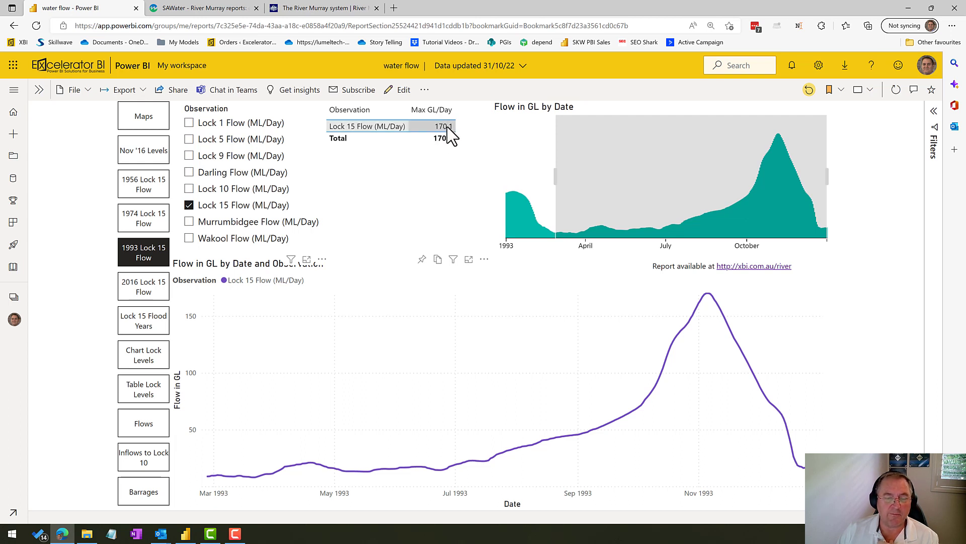
# Compare 2016 Lock 10 and Lock 15 flow peaks of 99.6 and 113.3 GL/day
pyautogui.click(141, 297)
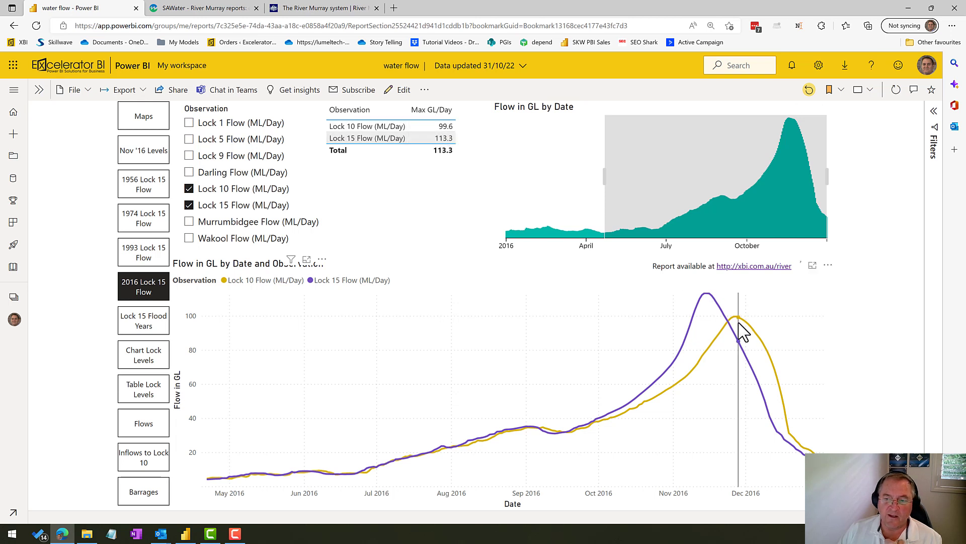
pyautogui.moveTo(735, 324)
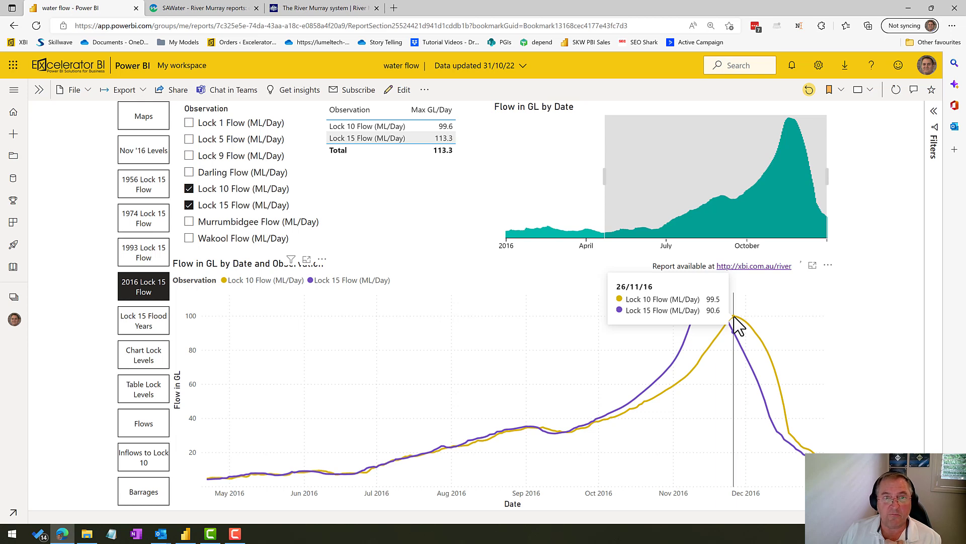
# Browse the River Murray system diagram upstream, then return to SA Water's daily flow report
pyautogui.click(325, 8)
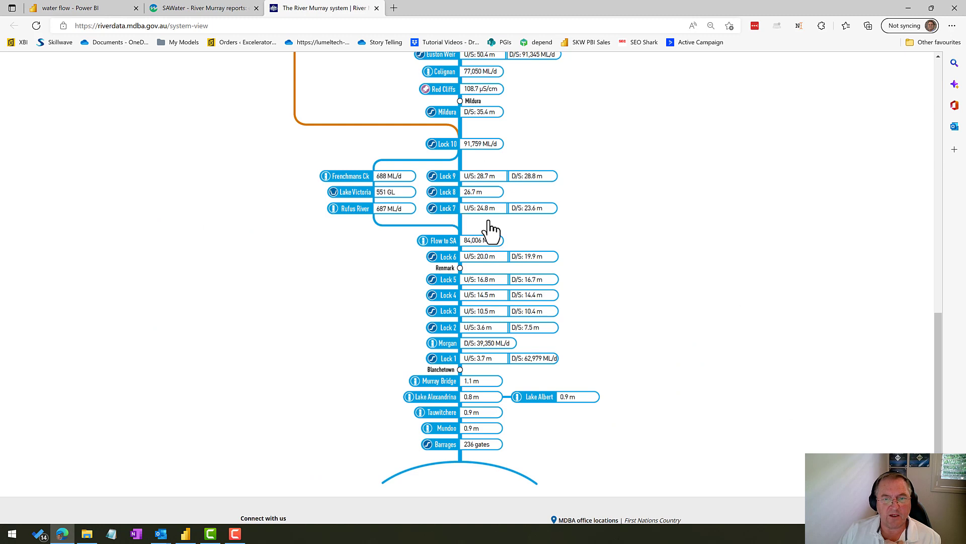
pyautogui.scroll(1, 531, 203)
pyautogui.scroll(1, 530, 202)
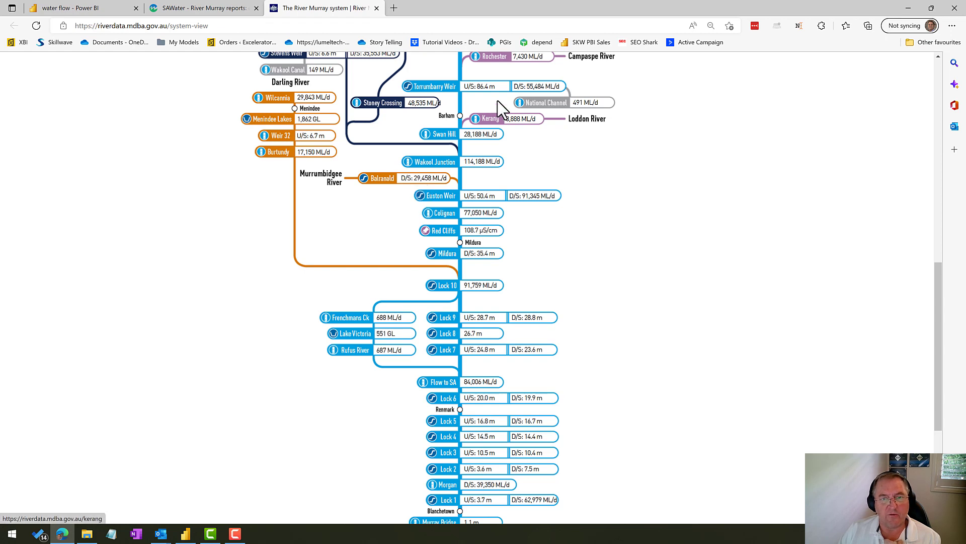
pyautogui.scroll(2, 561, 156)
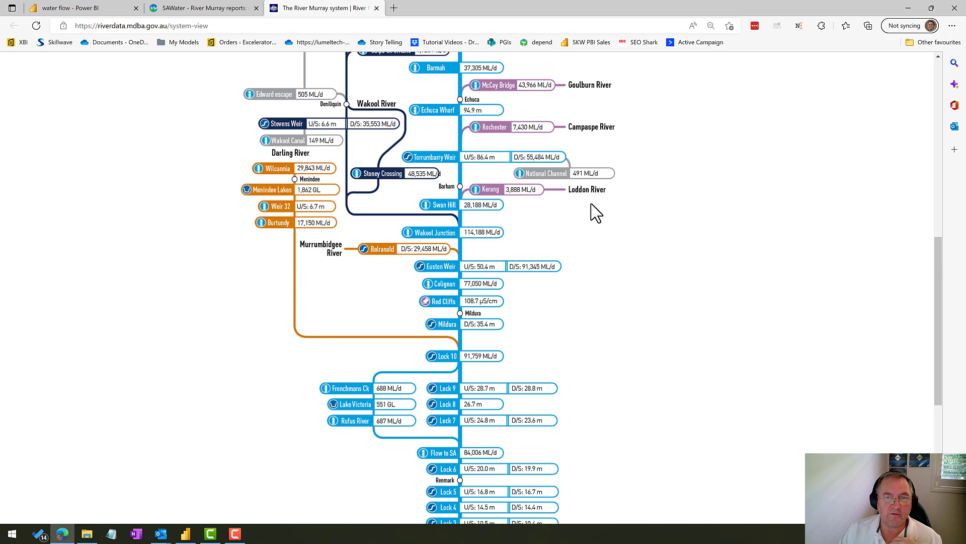
pyautogui.click(194, 8)
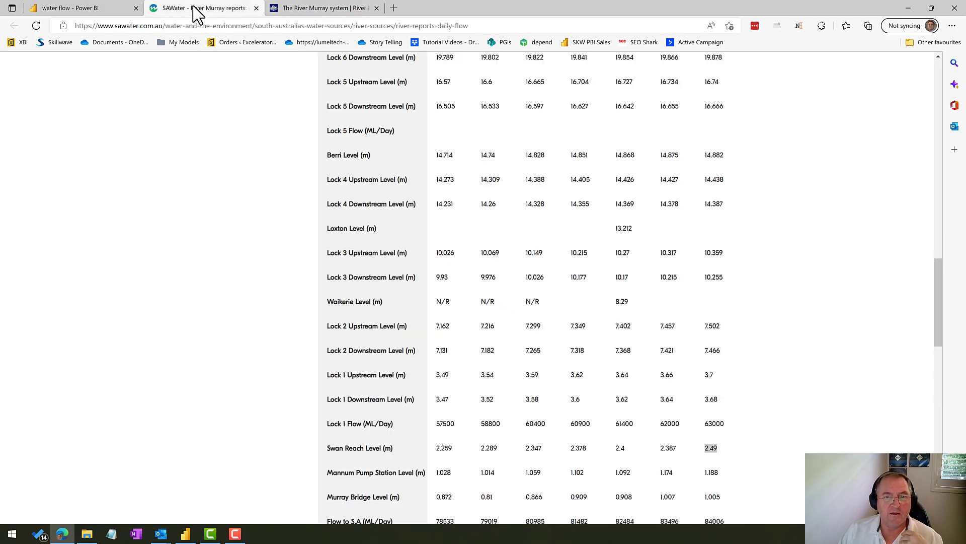
# Overlay Lock 15 daily flows for 1956, 1974, 1993, 2016 and 2022 in the Power BI report
pyautogui.click(82, 8)
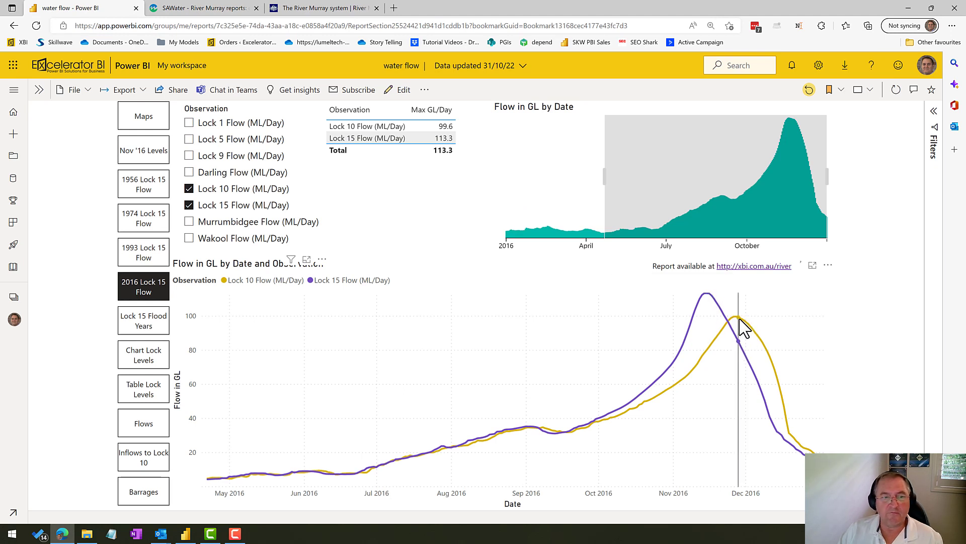
pyautogui.moveTo(696, 299)
pyautogui.click(142, 324)
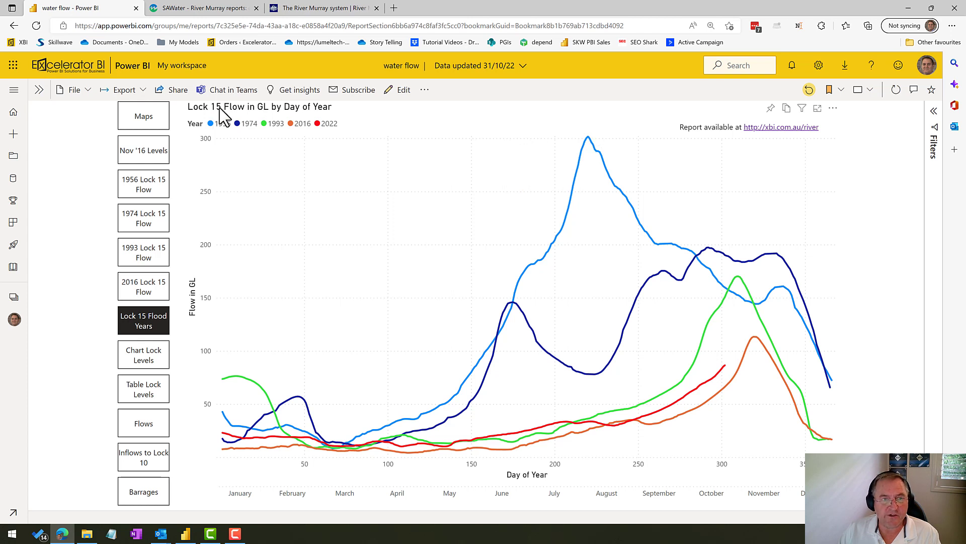
pyautogui.moveTo(588, 137)
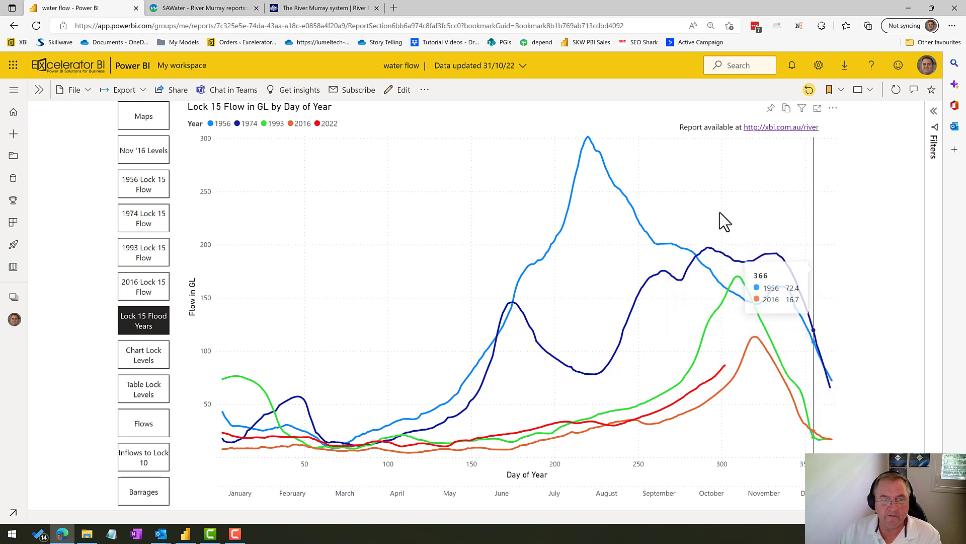
# Show lock levels for 2020–2022, with Lock 15 peaking at 50 on 29-Oct-22
pyautogui.click(154, 360)
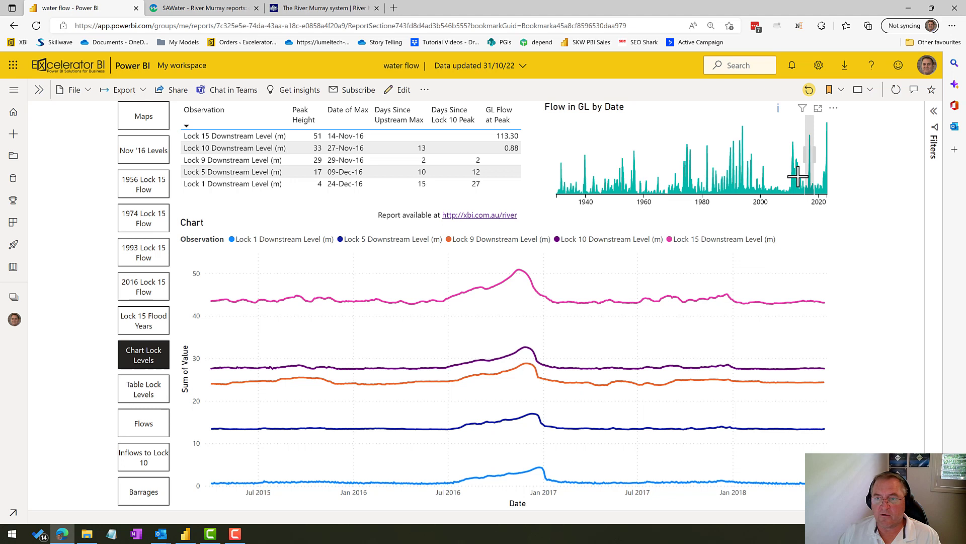
pyautogui.moveTo(808, 179); pyautogui.dragTo(836, 181)
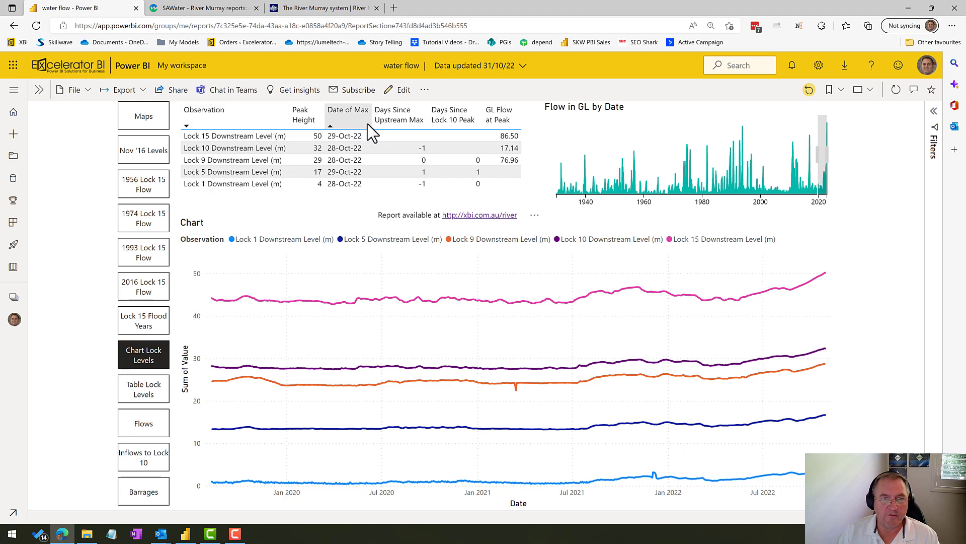
# Filter the Chart Lock Levels page to the year 2022 using the Year page filter
pyautogui.click(935, 131)
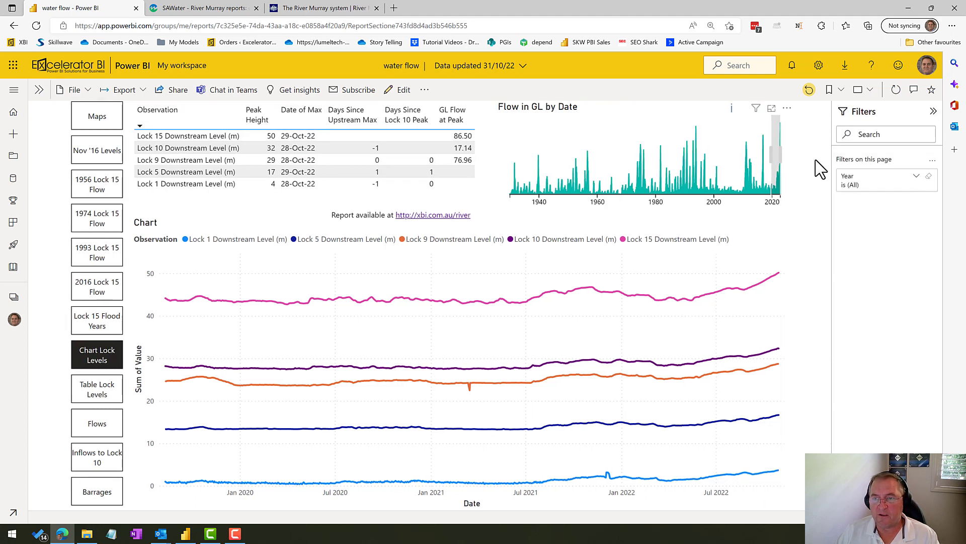
pyautogui.click(664, 132)
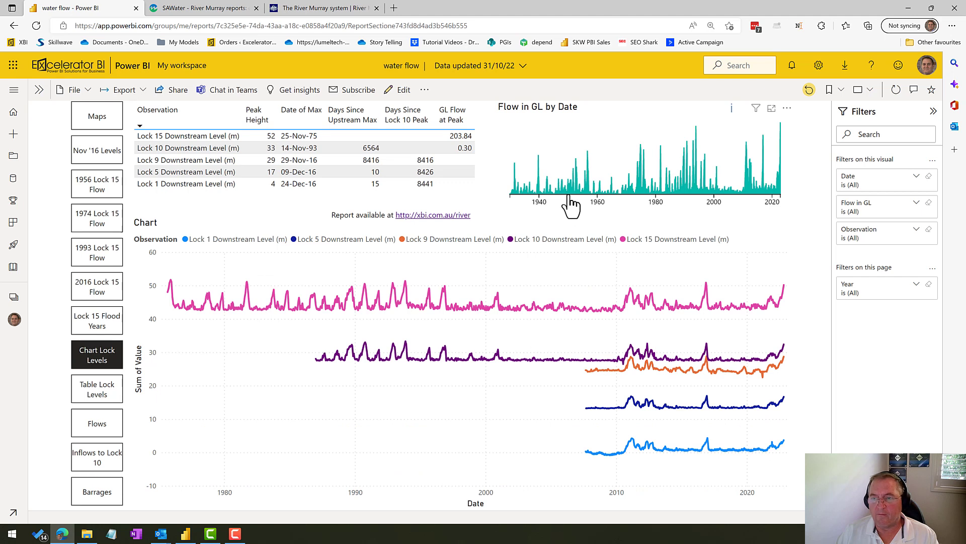
pyautogui.click(917, 287)
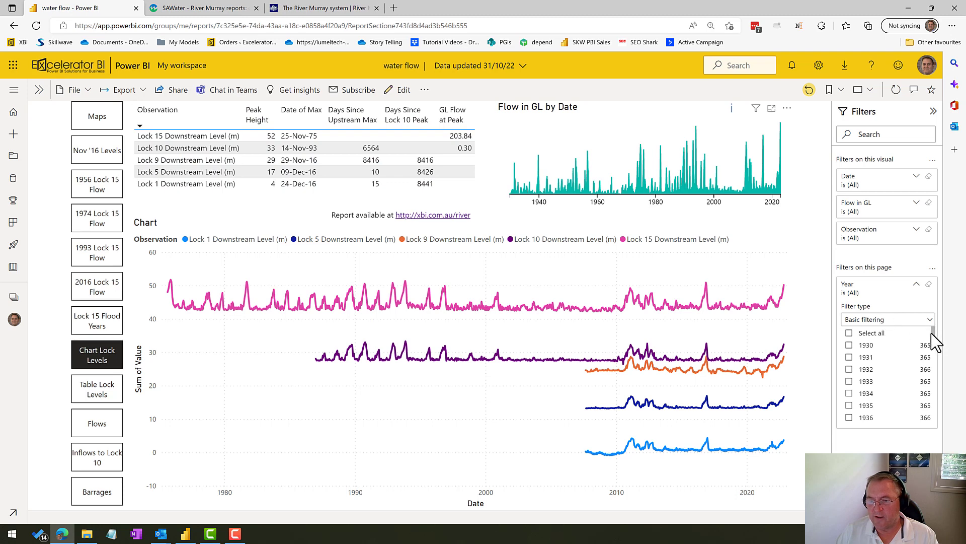
pyautogui.moveTo(931, 334); pyautogui.dragTo(922, 428)
pyautogui.click(849, 420)
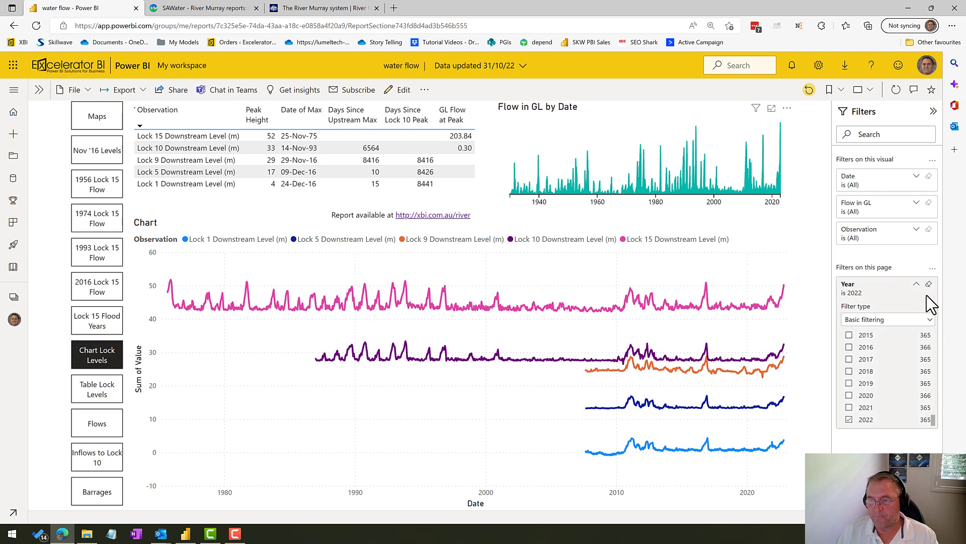
pyautogui.click(934, 111)
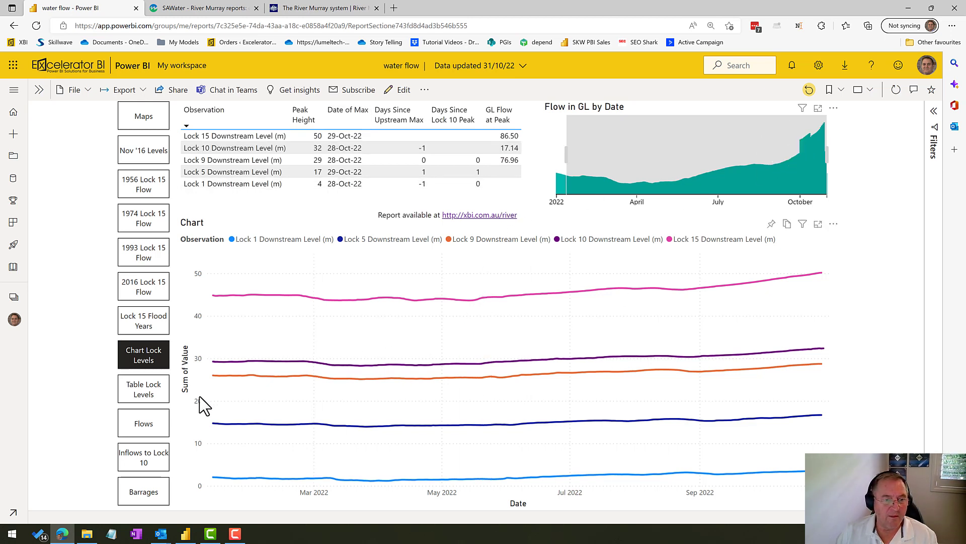
# View the Table Lock Levels page, then the Flows page narrowed to recent years
pyautogui.click(146, 395)
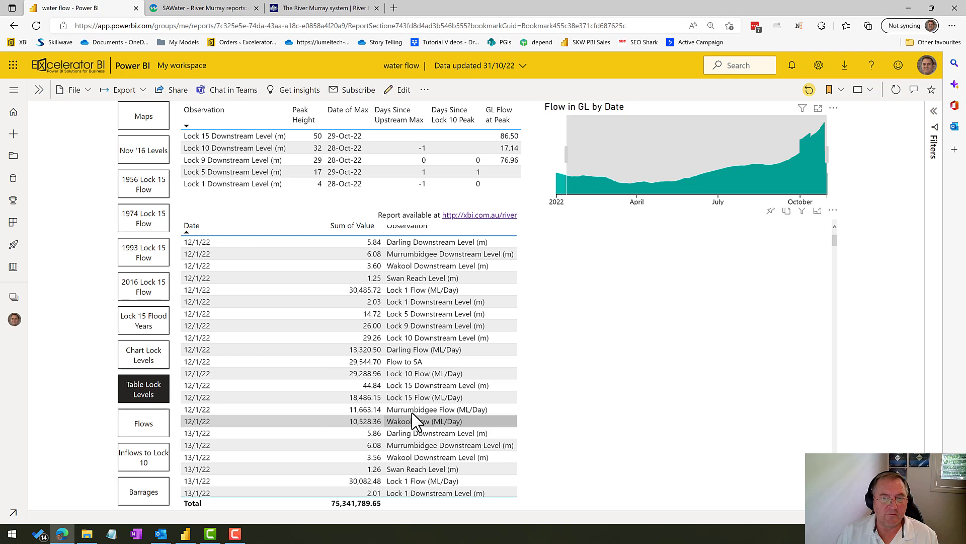
pyautogui.click(144, 430)
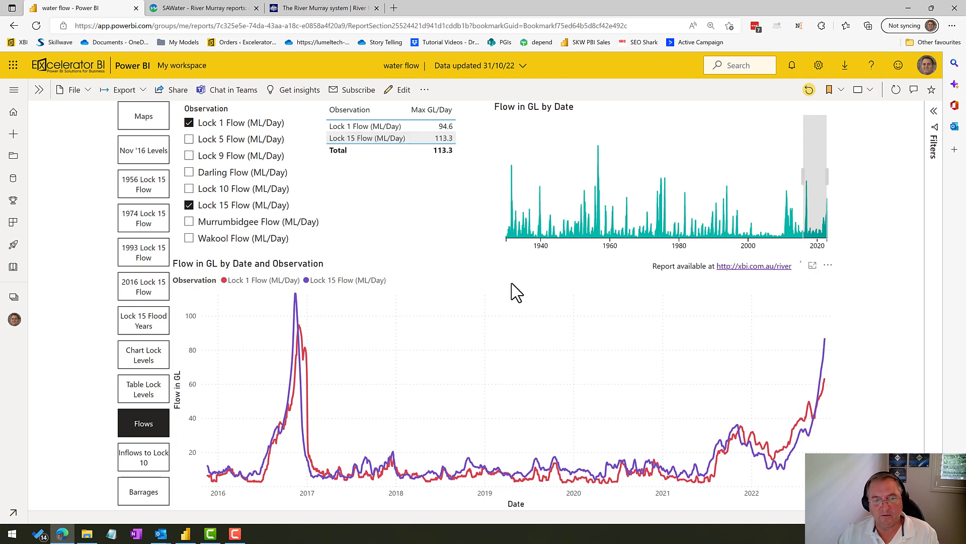
pyautogui.moveTo(801, 181); pyautogui.dragTo(812, 181)
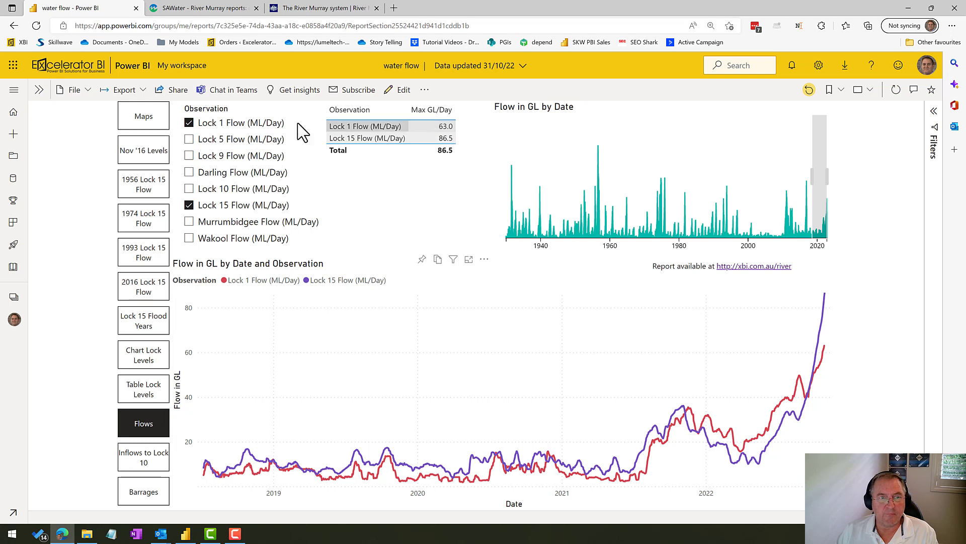
# Toggle Lock 5, Darling and Murrumbidgee flows in the Observation slicer, then show Inflows to Lock 10
pyautogui.click(190, 143)
pyautogui.click(190, 143)
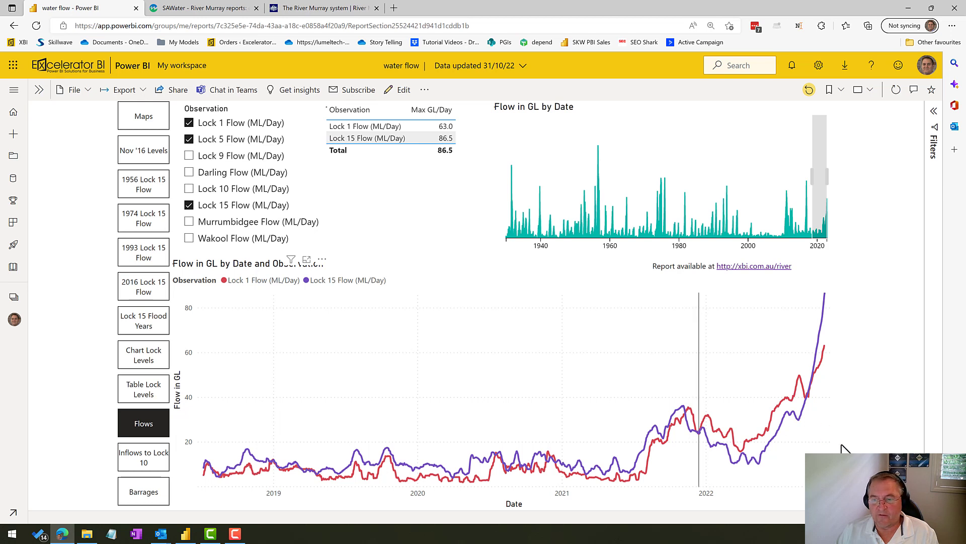
pyautogui.click(190, 142)
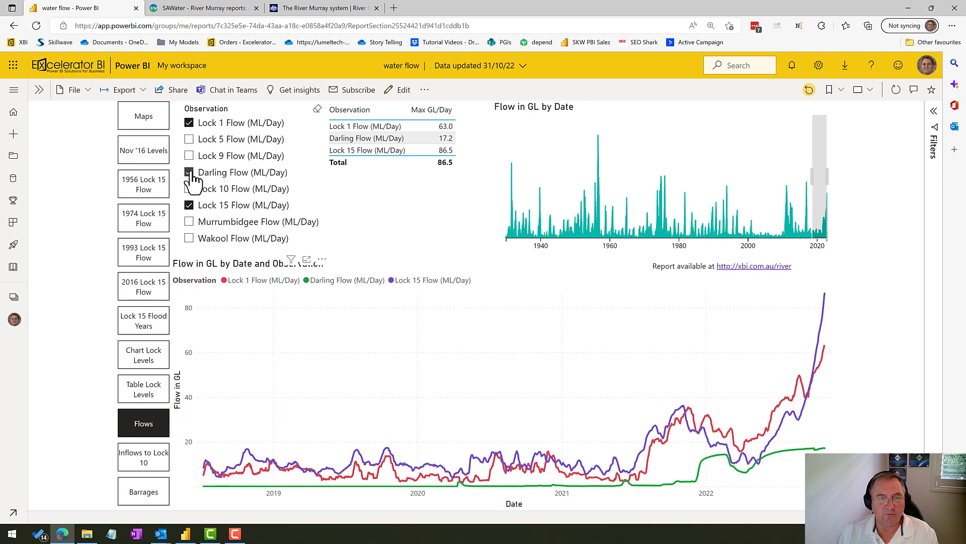
pyautogui.click(191, 172)
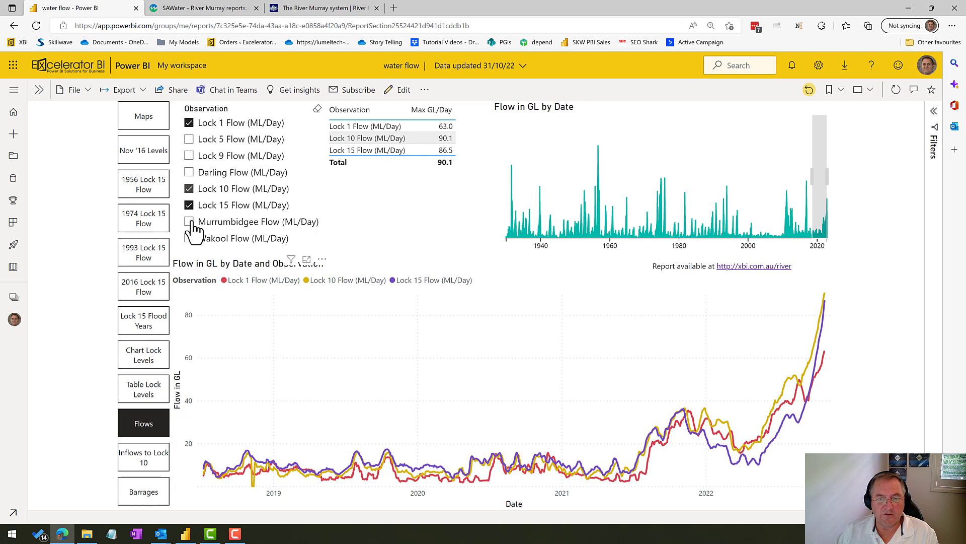
pyautogui.click(190, 222)
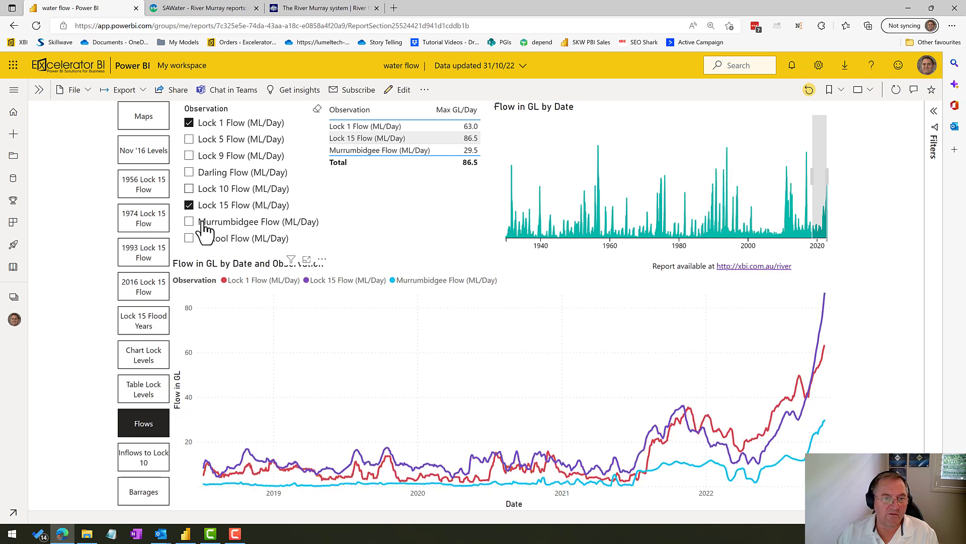
pyautogui.click(145, 455)
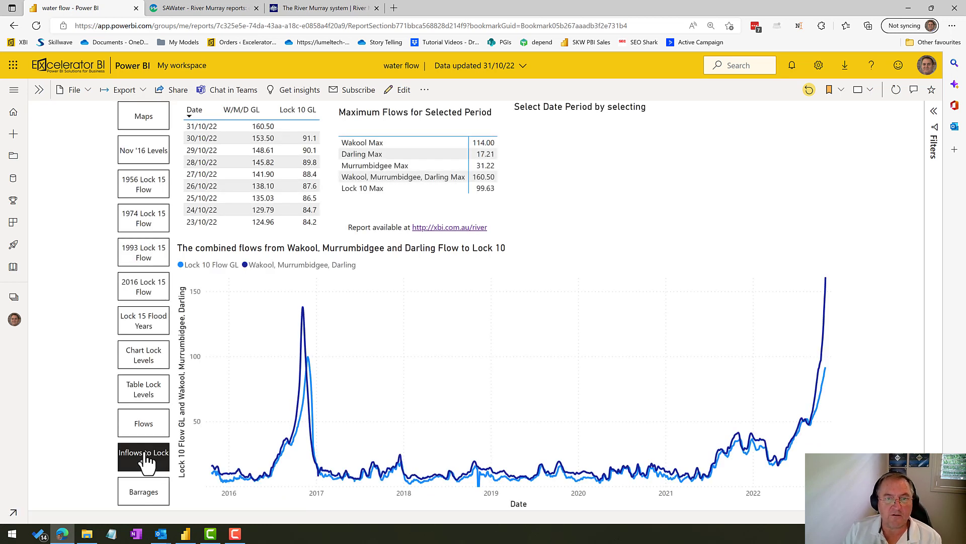
pyautogui.click(322, 9)
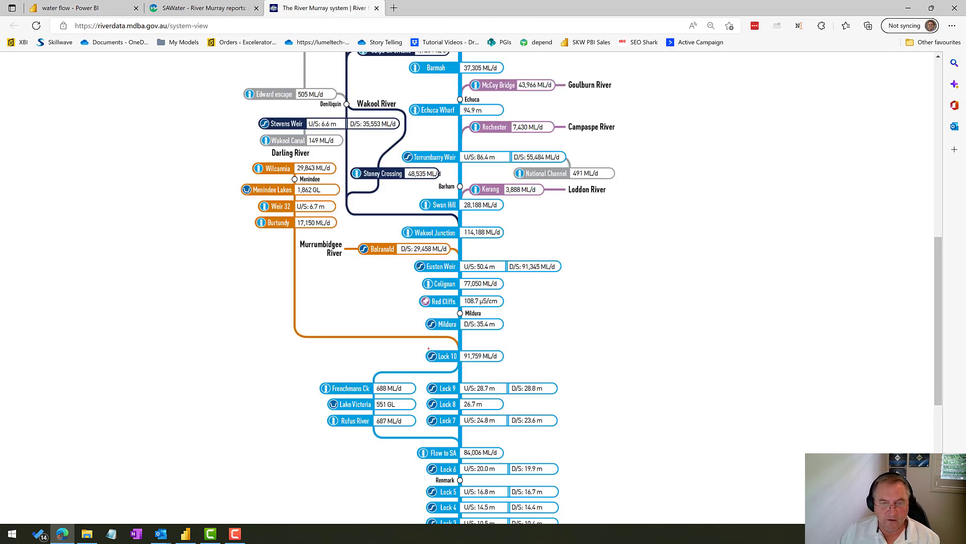
pyautogui.moveTo(426, 347); pyautogui.dragTo(510, 366)
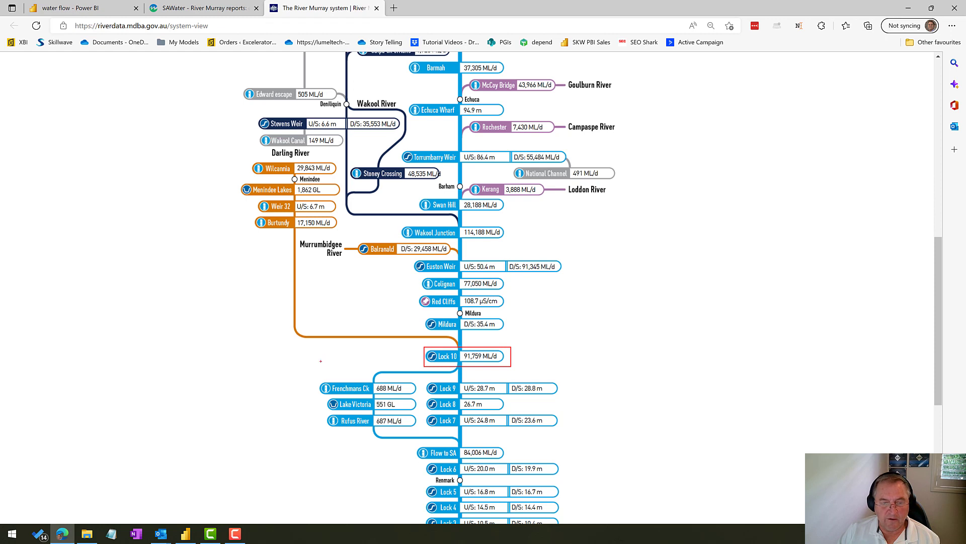
pyautogui.moveTo(313, 375); pyautogui.dragTo(423, 432)
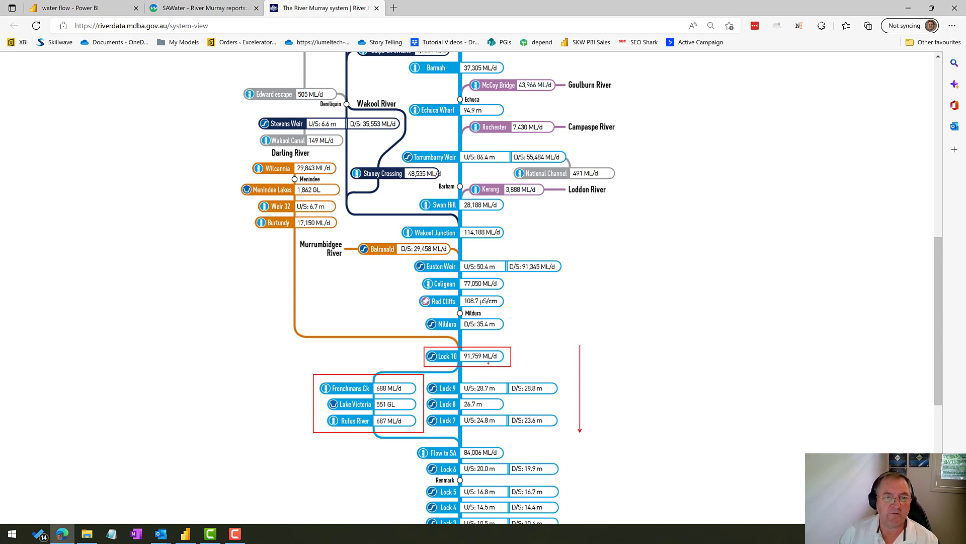
pyautogui.press('Escape')
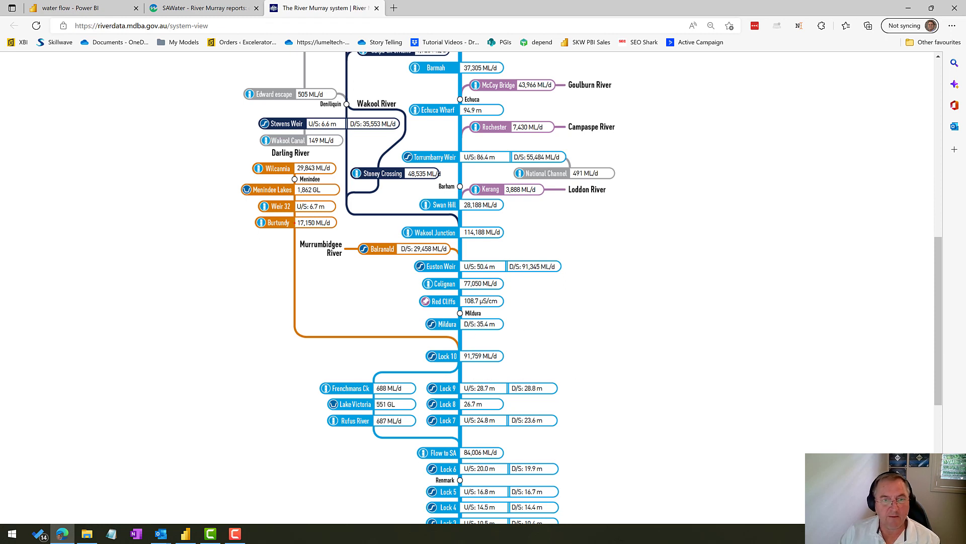
pyautogui.moveTo(248, 215); pyautogui.dragTo(337, 230)
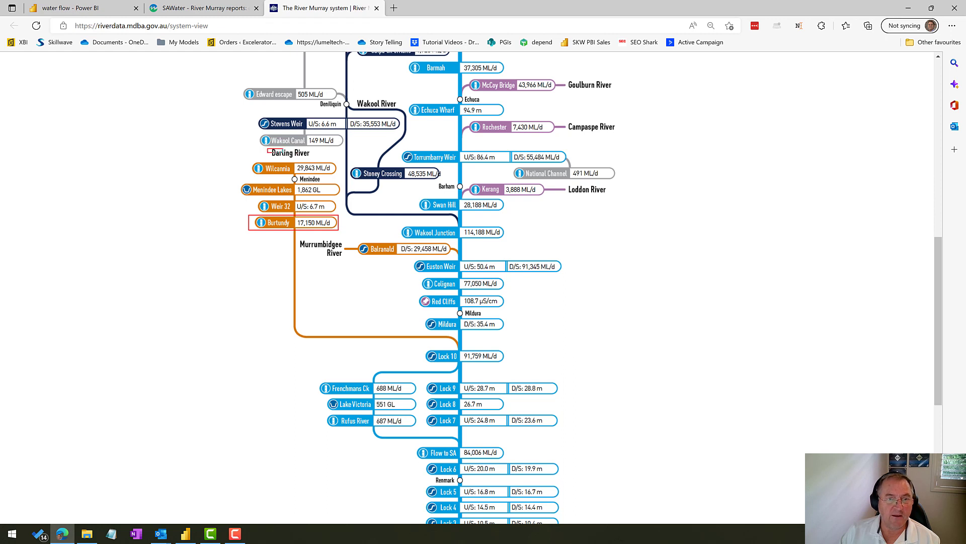
pyautogui.moveTo(283, 152); pyautogui.dragTo(314, 161)
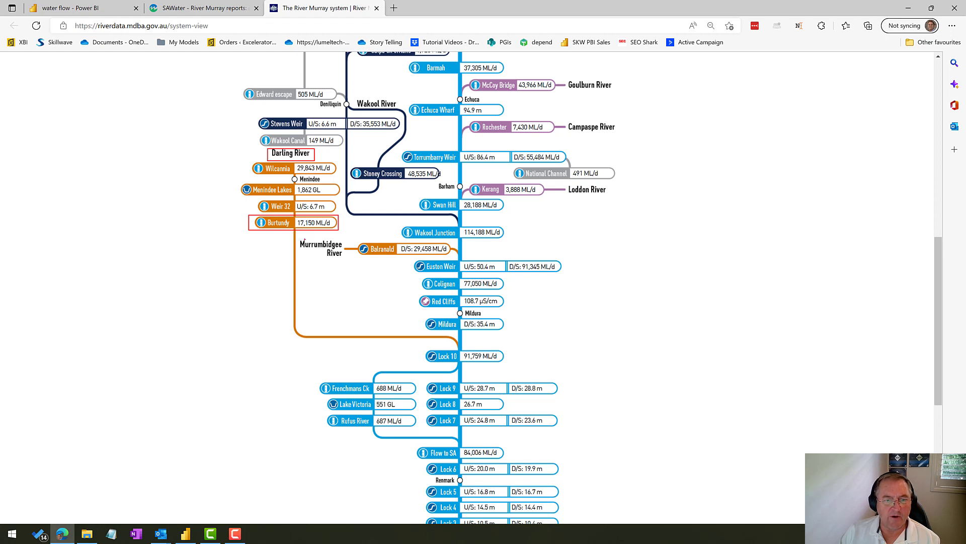
pyautogui.moveTo(298, 236); pyautogui.dragTo(343, 258)
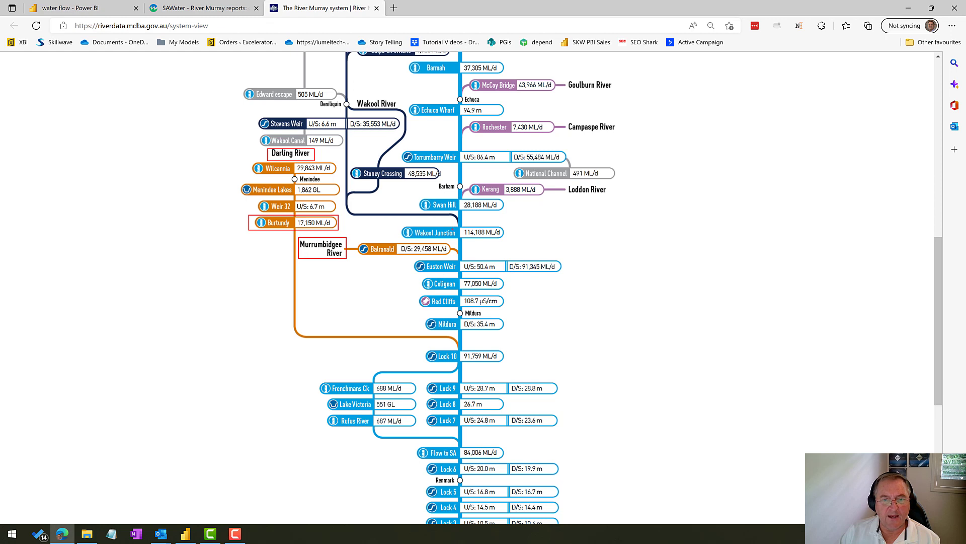
pyautogui.moveTo(412, 226); pyautogui.dragTo(515, 241)
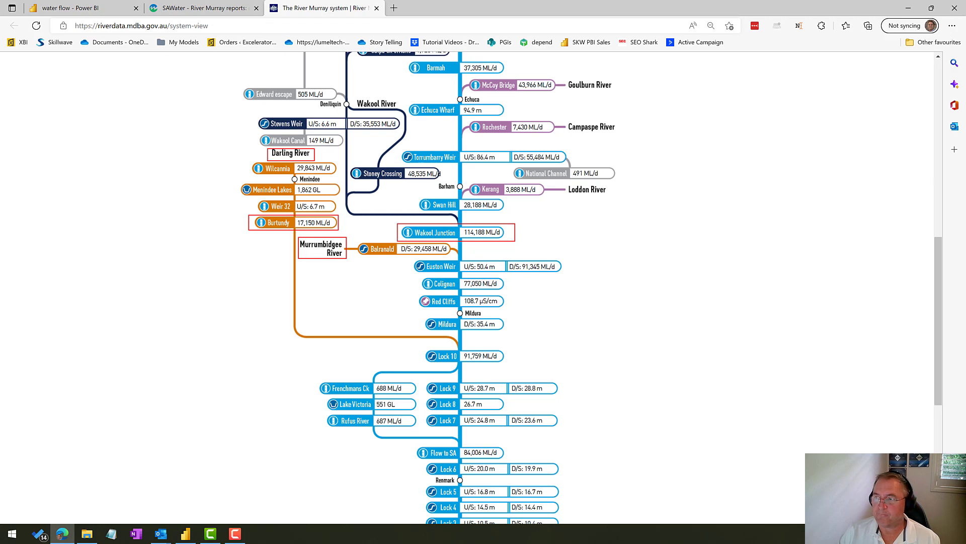
pyautogui.press('Escape')
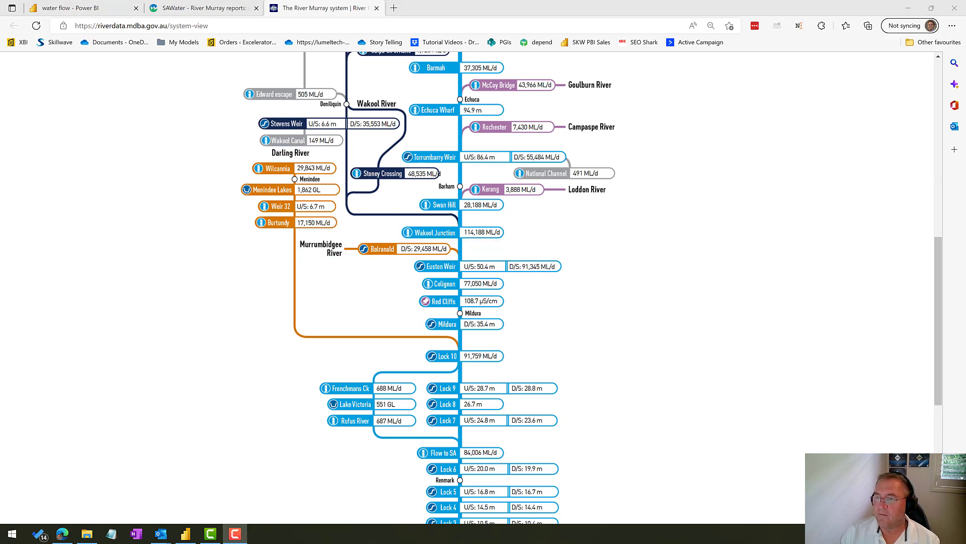
pyautogui.click(58, 8)
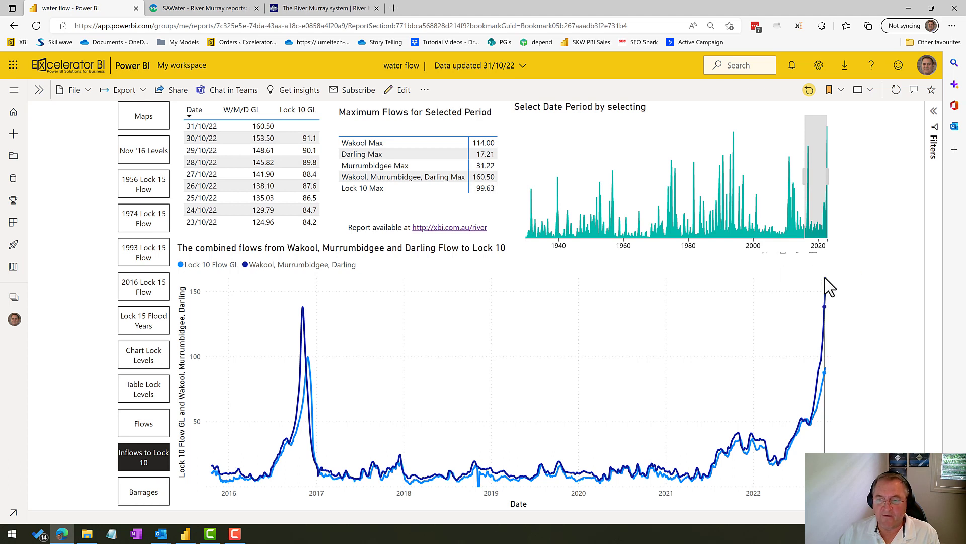
pyautogui.moveTo(827, 280)
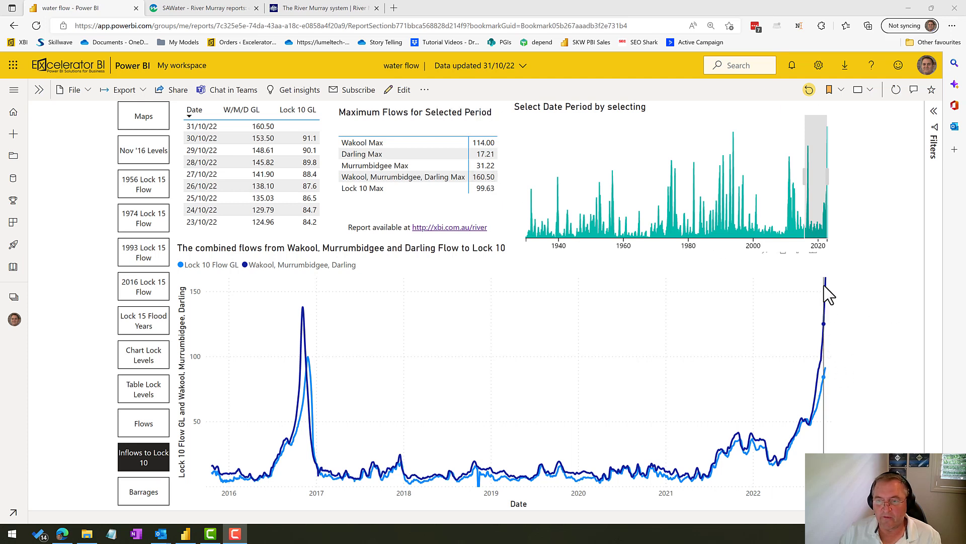
# On the 1974 Lock 15 Flow page, add Wakool, Murrumbidgee and Darling flows, then remove them again
pyautogui.click(150, 222)
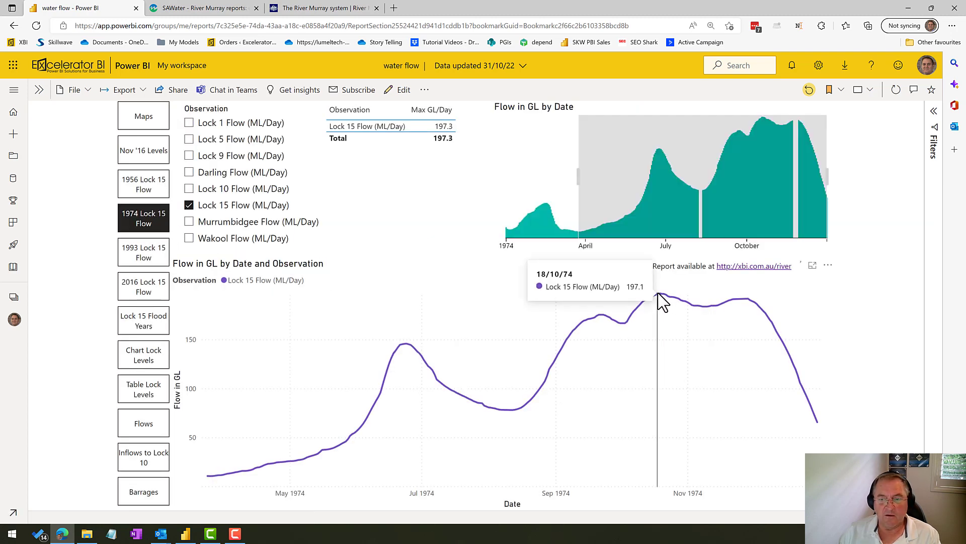
pyautogui.click(189, 189)
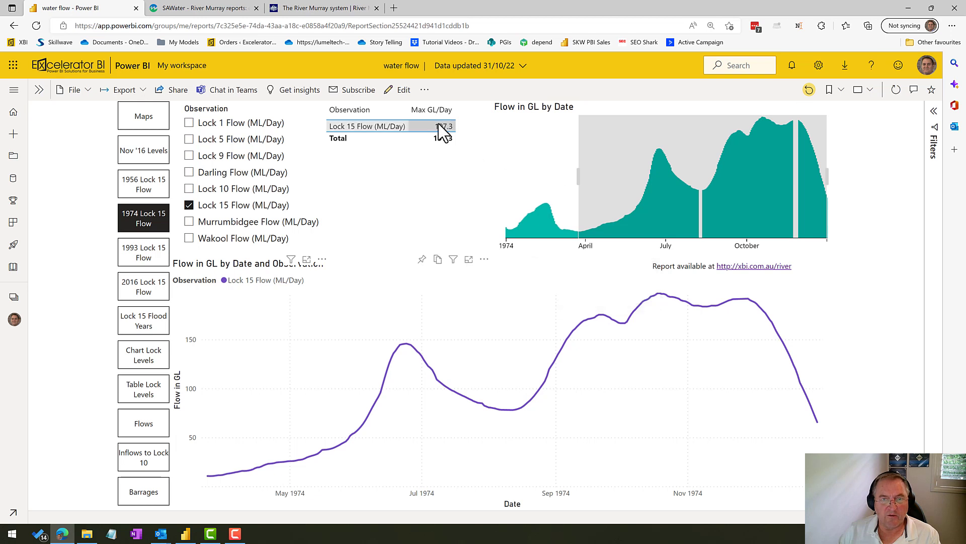
pyautogui.click(189, 223)
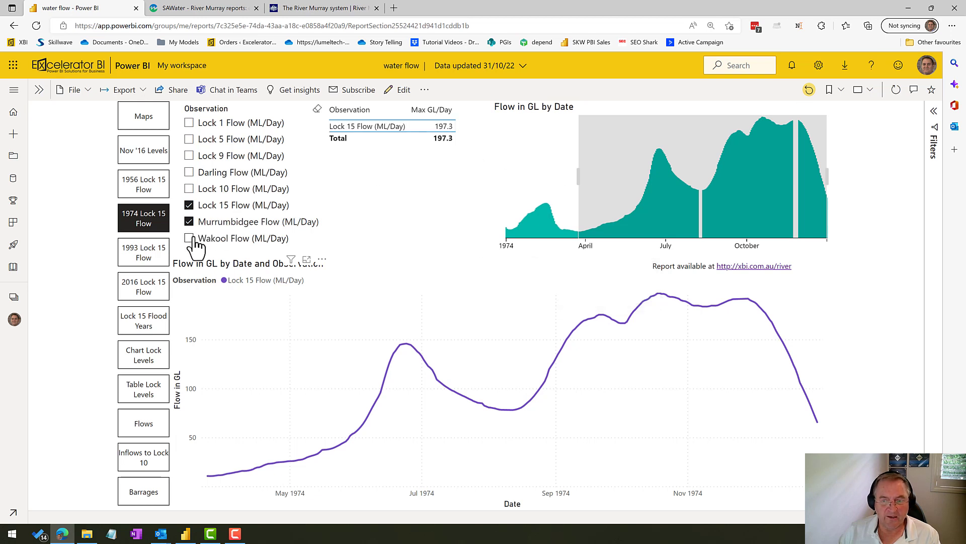
pyautogui.click(189, 172)
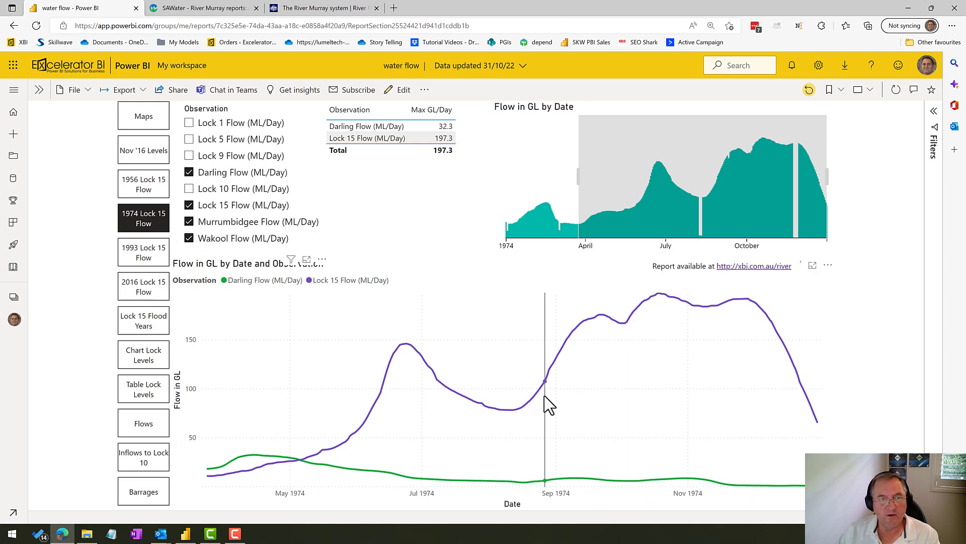
pyautogui.click(189, 238)
pyautogui.click(189, 222)
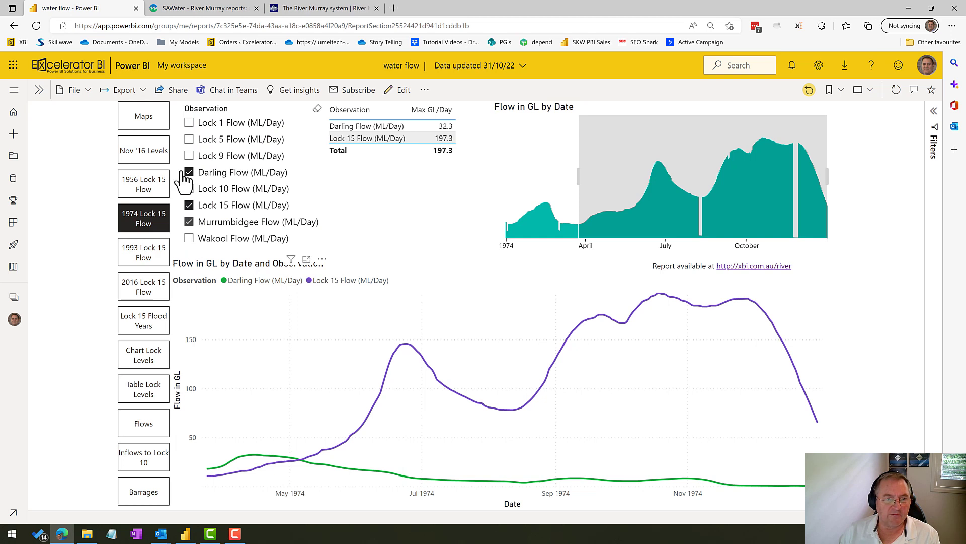
pyautogui.click(189, 172)
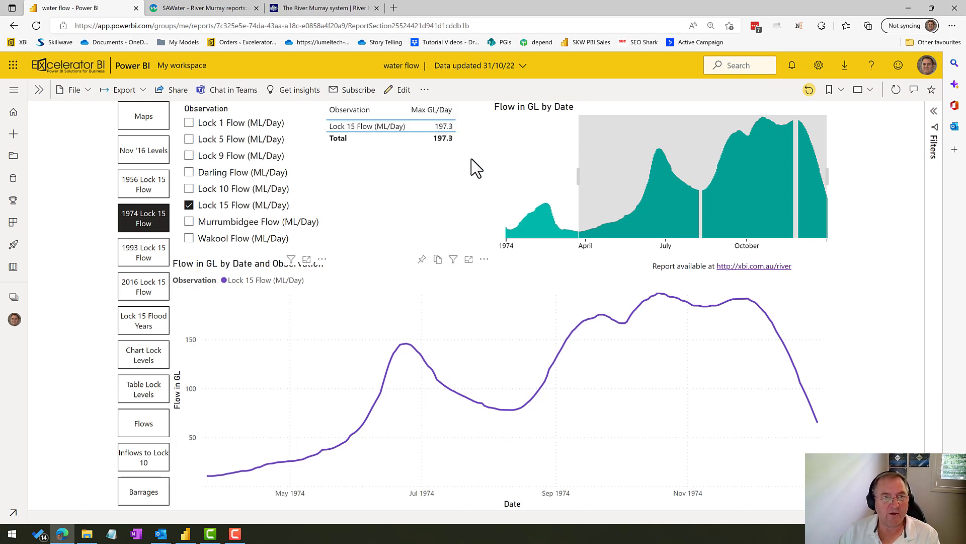
# Return to Inflows to Lock 10 and highlight the 2022 rise in combined flows against Lock 10
pyautogui.click(163, 470)
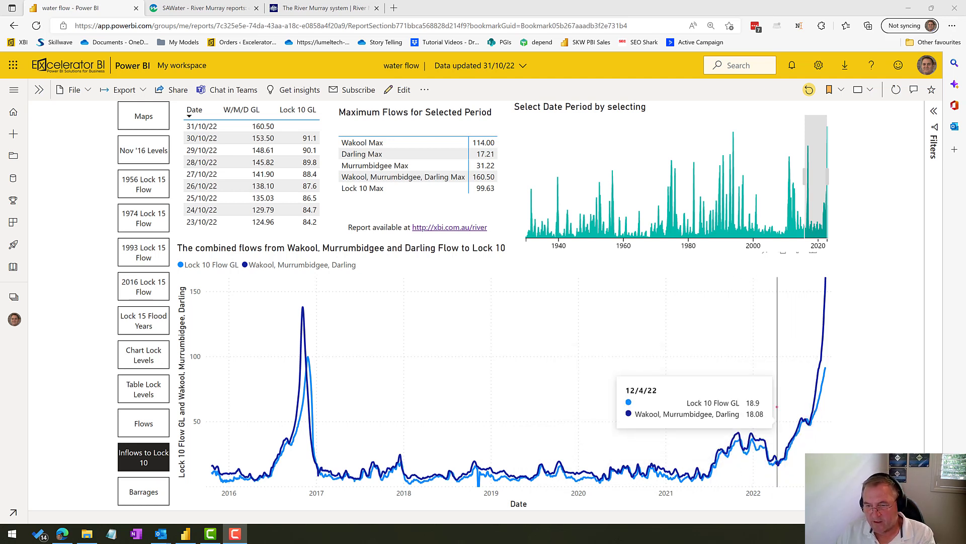
pyautogui.moveTo(790, 424)
pyautogui.mouseDown()
pyautogui.moveTo(818, 456)
pyautogui.moveTo(817, 469)
pyautogui.mouseUp()
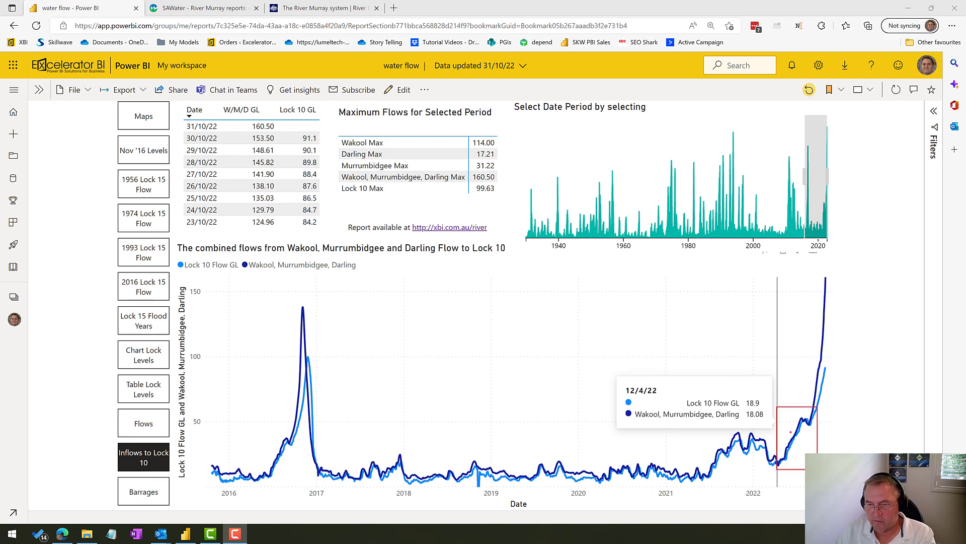
pyautogui.moveTo(850, 392); pyautogui.dragTo(827, 373)
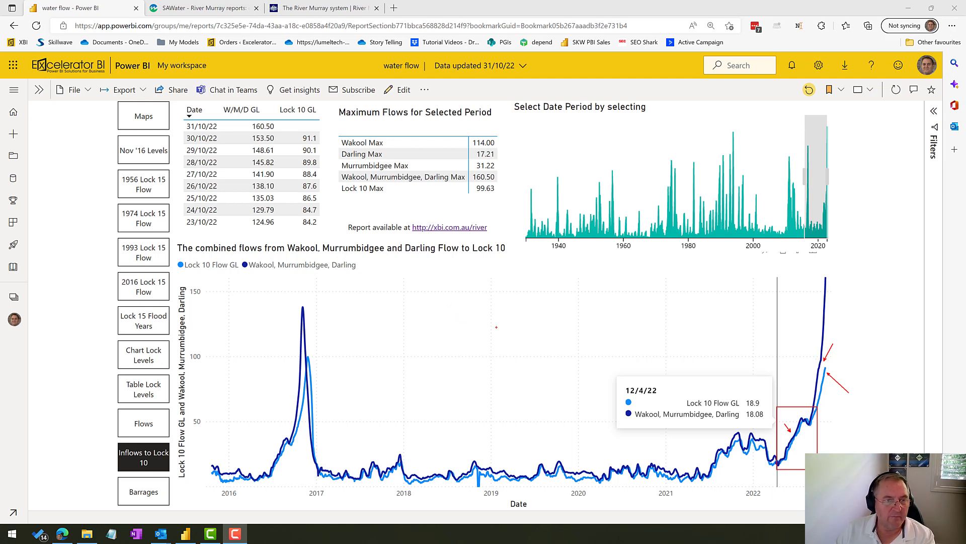
# Show the Nov '16 Levels page with its peaks table sorted by GL Flow at Peak
pyautogui.click(144, 154)
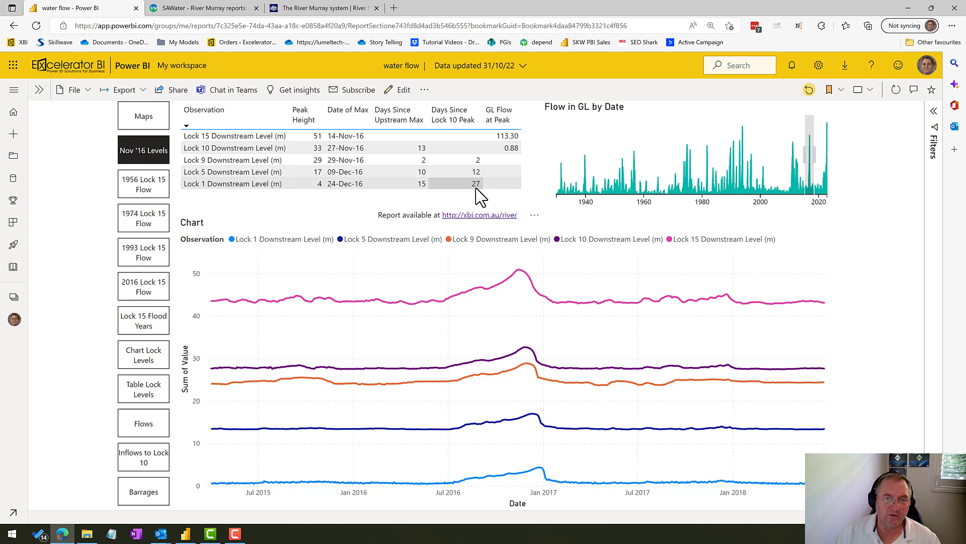
pyautogui.click(512, 121)
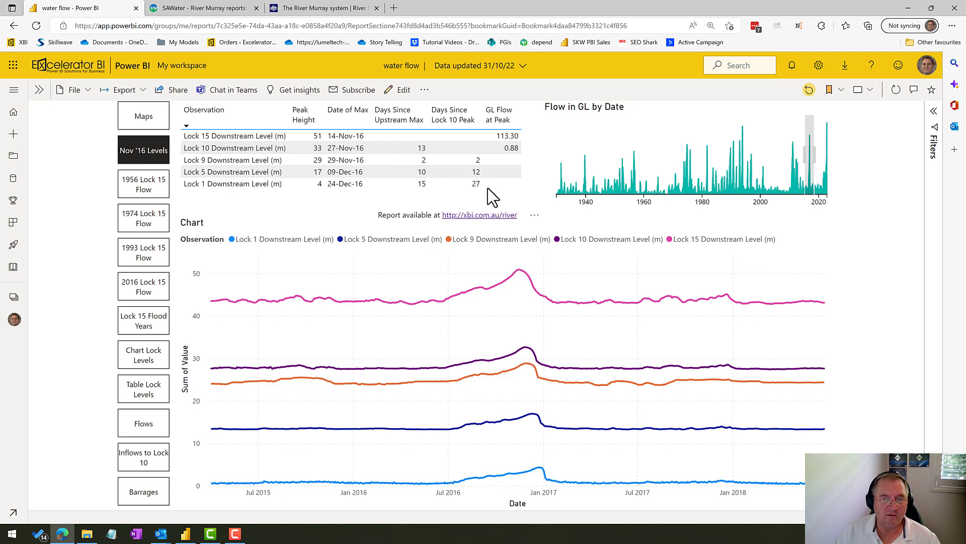
# Move via Inflows to Lock 10 to the Barrages page and inspect its 2016 versus 2022 gates-open chart
pyautogui.click(146, 462)
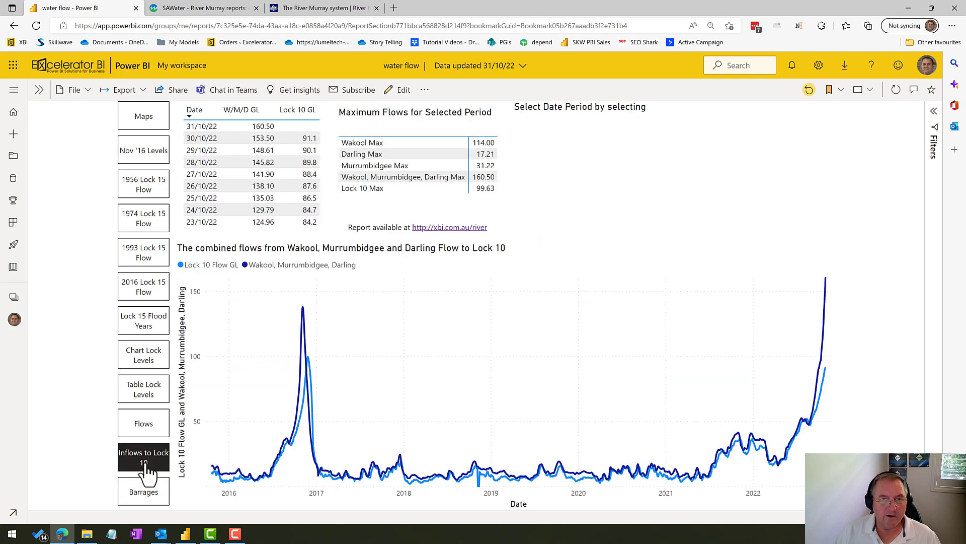
pyautogui.click(145, 496)
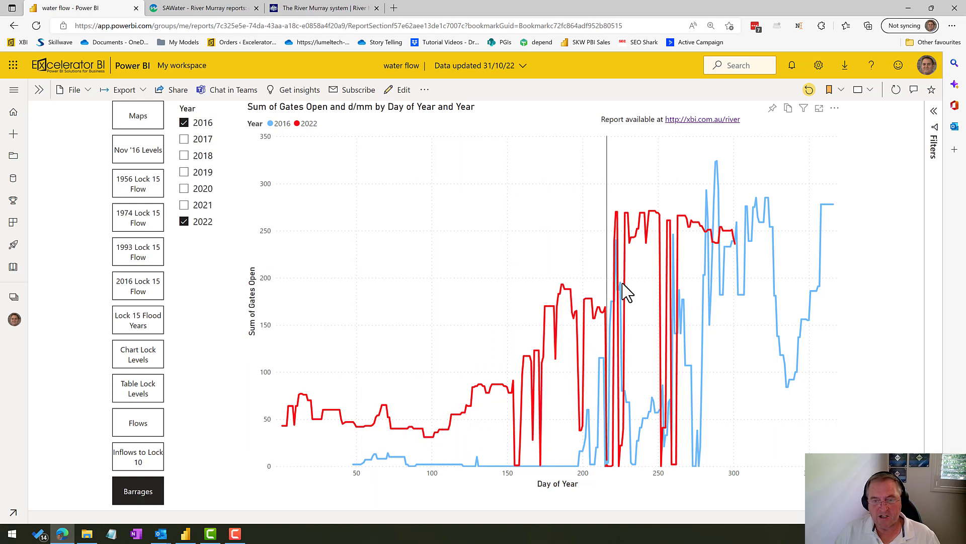
pyautogui.moveTo(694, 243)
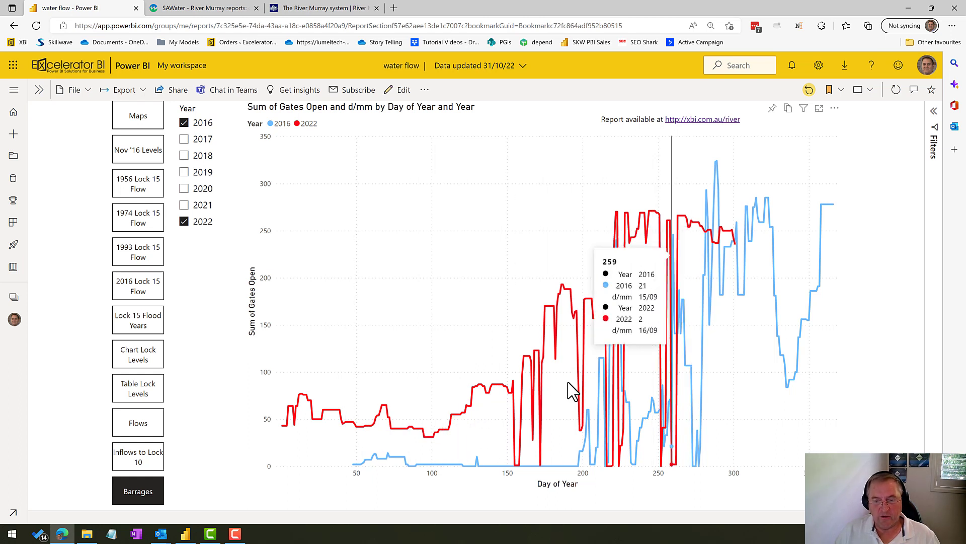